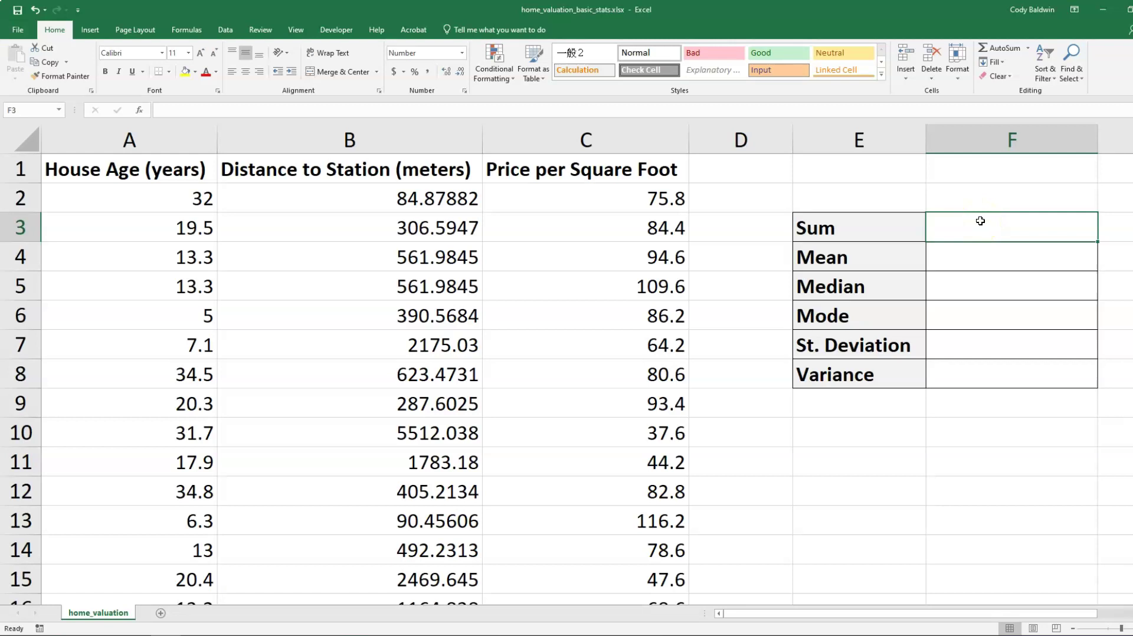
Step: Inspect the first House Age, Distance to Station and Price per Square Foot values
click(161, 210)
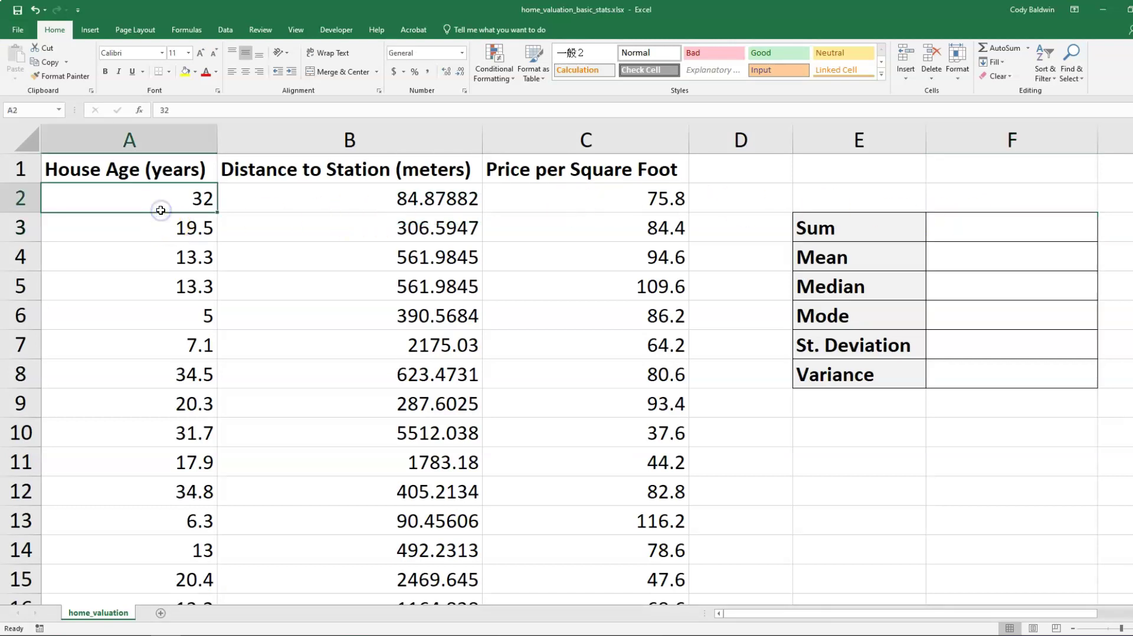
click(337, 195)
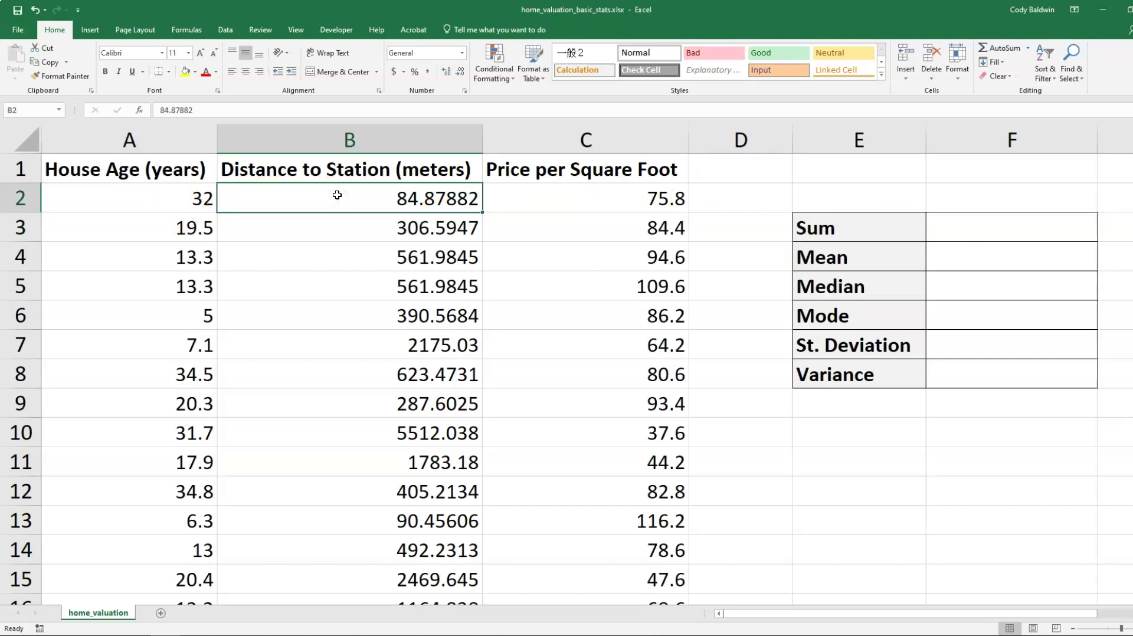
click(587, 200)
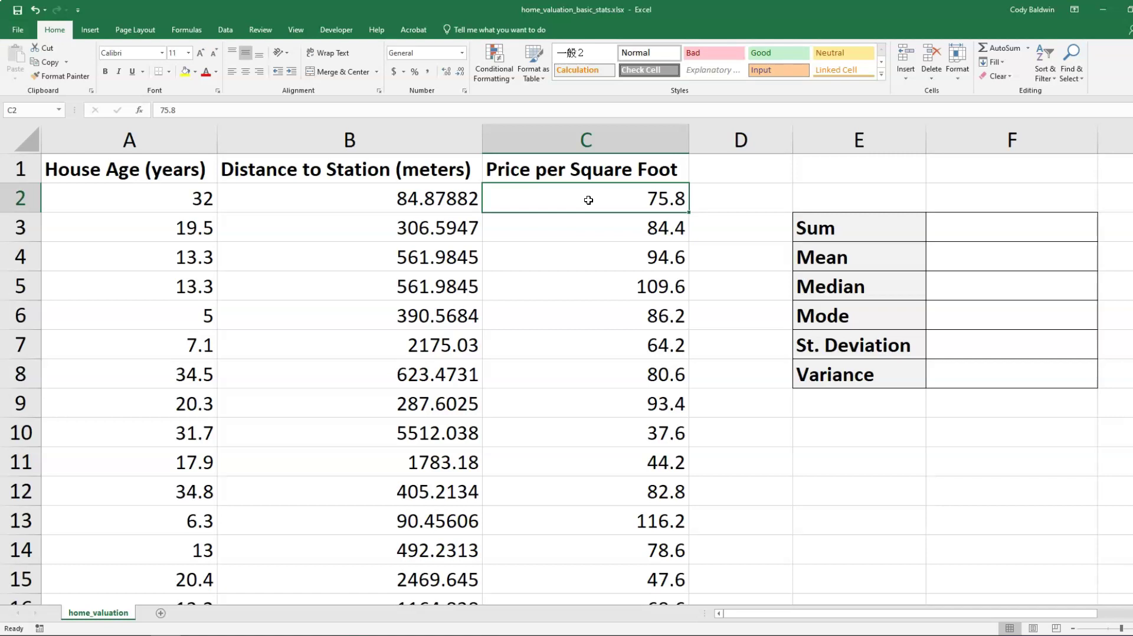
Step: Start a SUM formula in F3, trying column C and then C2:C8 as its reference
click(998, 227)
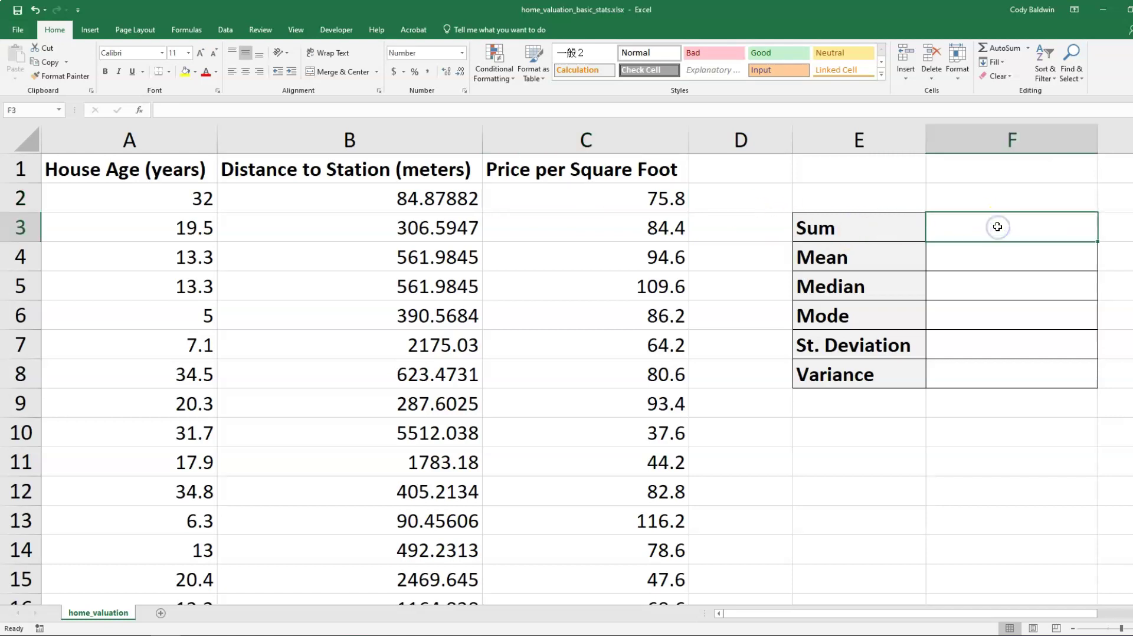
text(=sum)
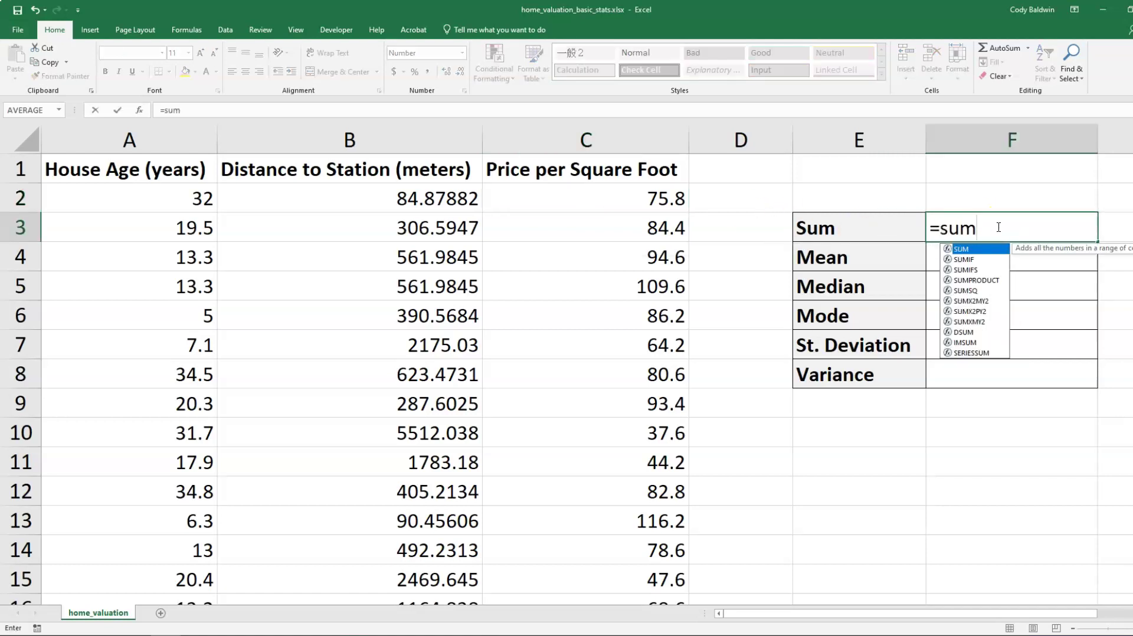
text(()
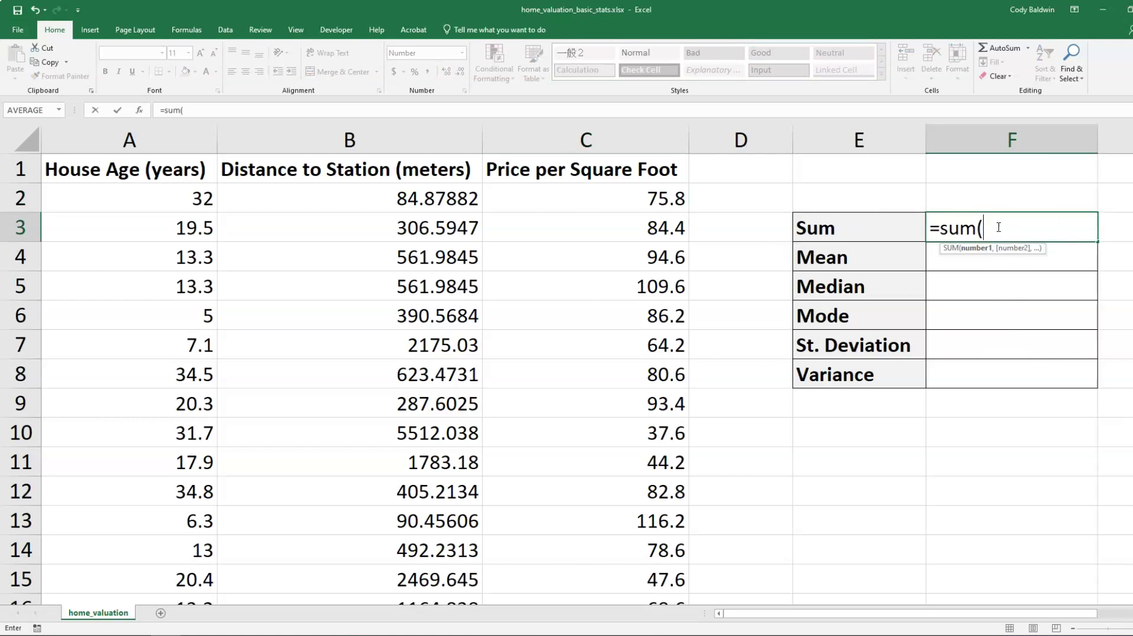
click(613, 140)
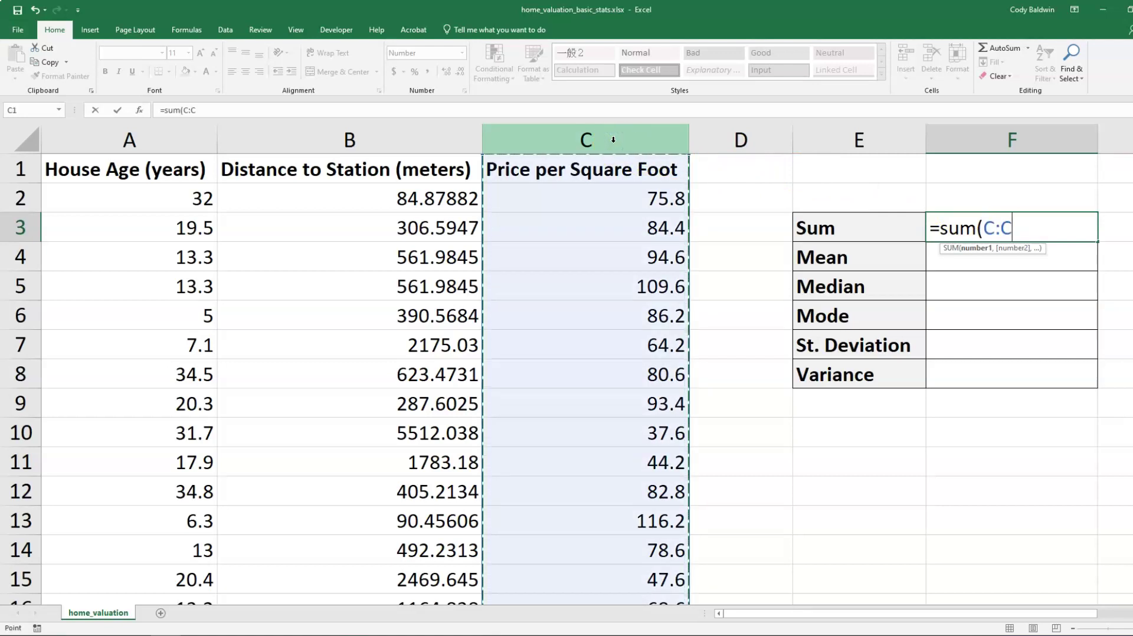
key(BackSpace)
key(BackSpace)
key(BackSpace)
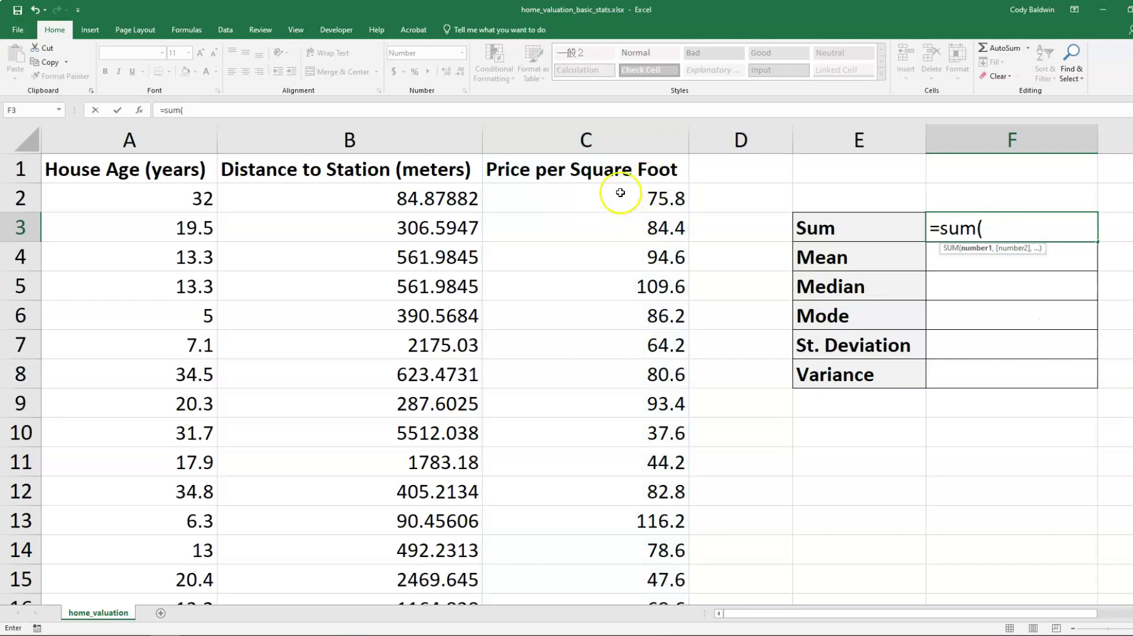
drag(624, 196, 616, 372)
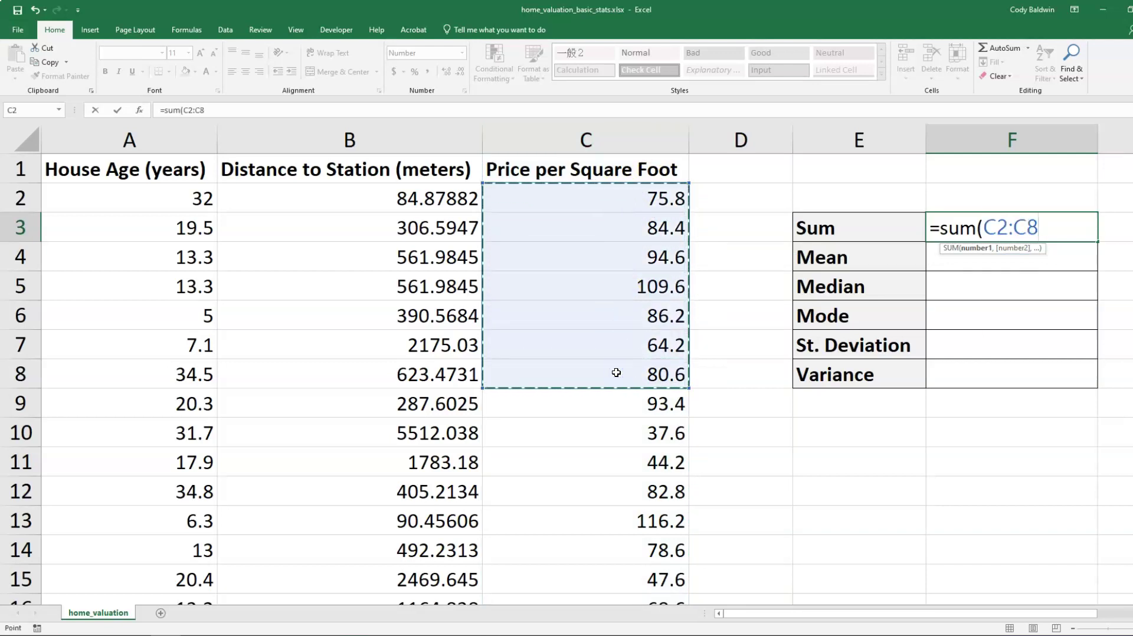
key(BackSpace)
key(BackSpace)
key(BackSpace)
key(BackSpace)
key(BackSpace)
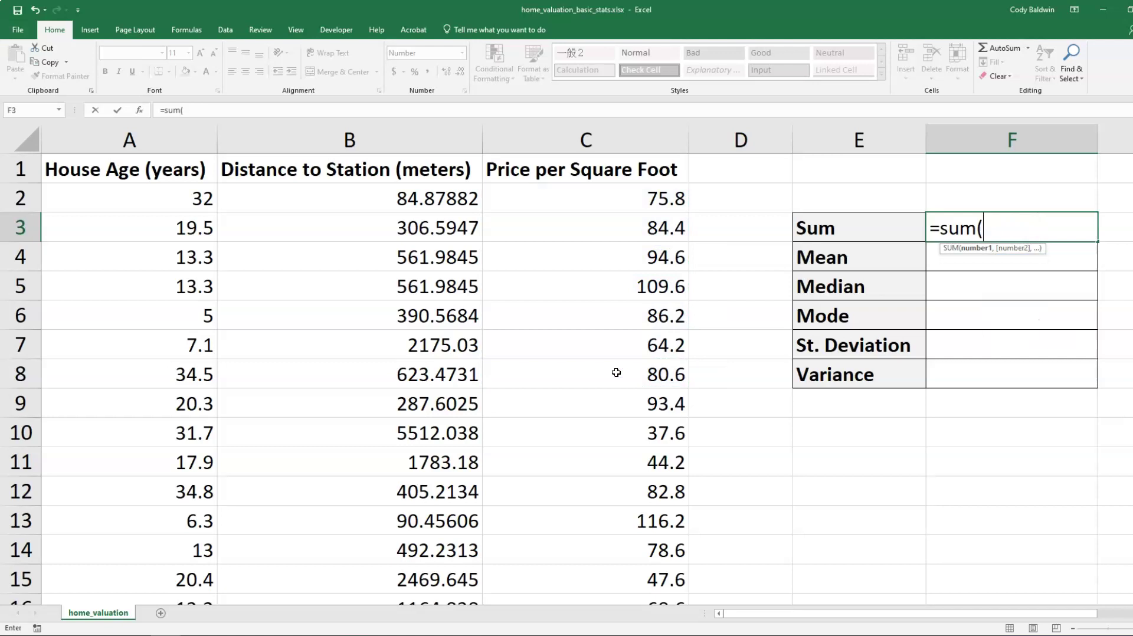
Step: Try cells C2, C4, C6, then finish F3 as =SUM(C:C), showing 3847.20
click(621, 198)
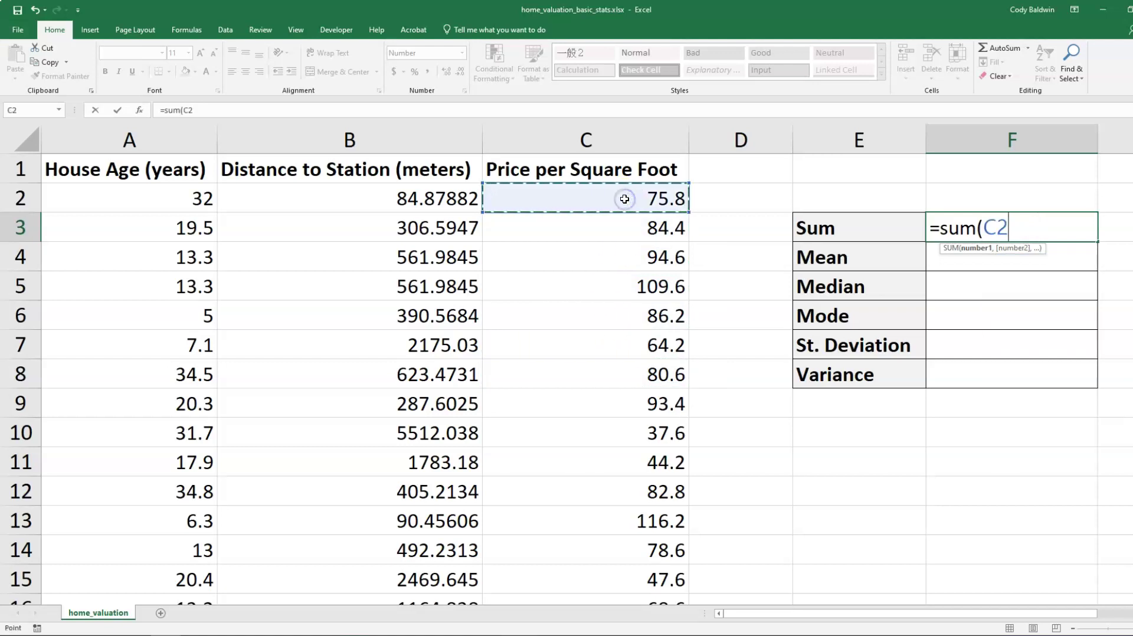
text(,)
click(611, 254)
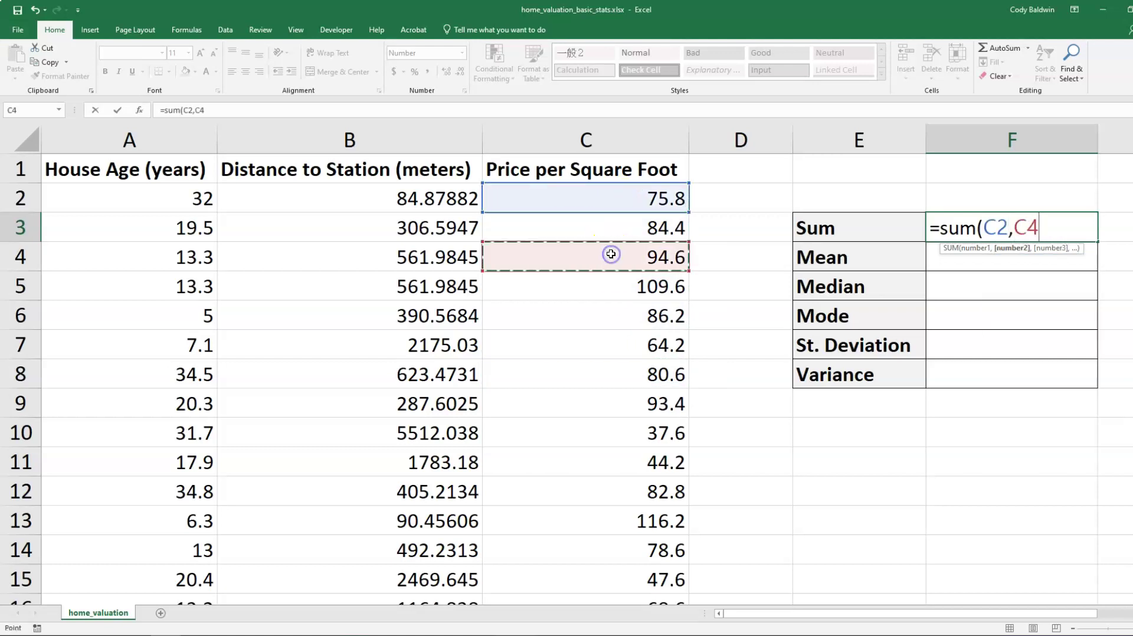
text(,)
click(610, 310)
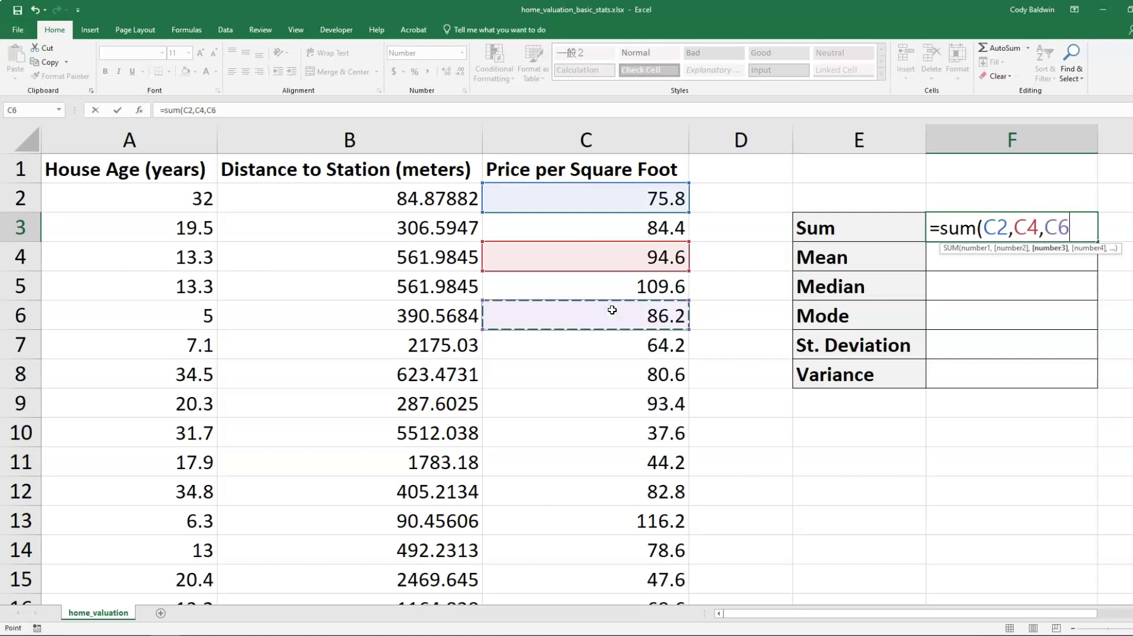
key(BackSpace)
key(BackSpace)
key(BackSpace)
key(BackSpace)
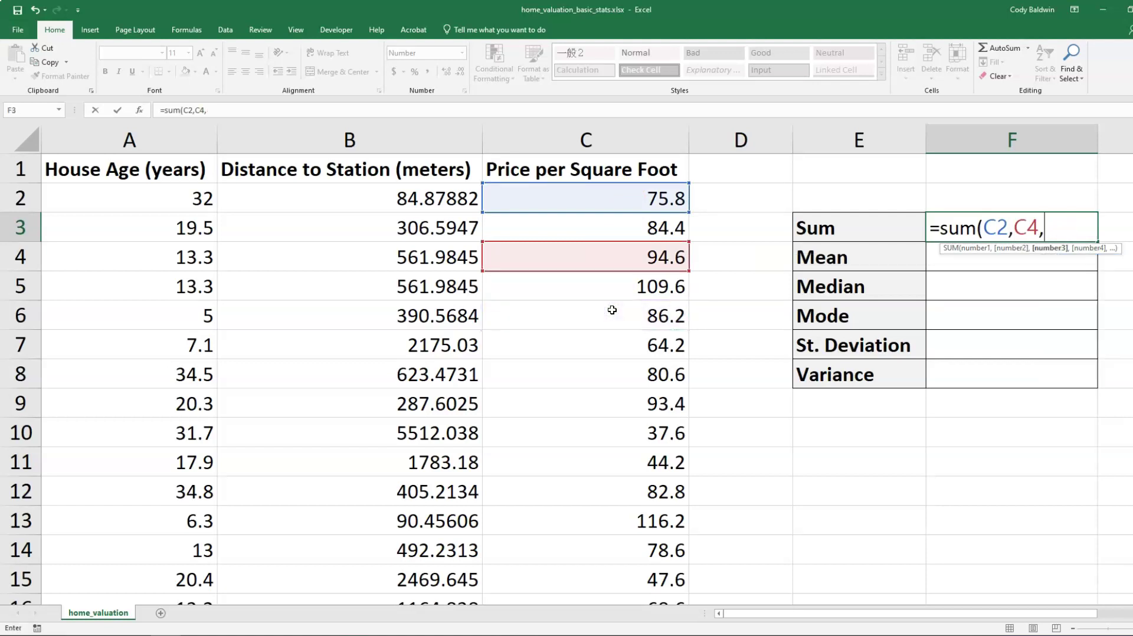
key(BackSpace)
key(BackSpace)
key(BackSpace)
key(BackSpace)
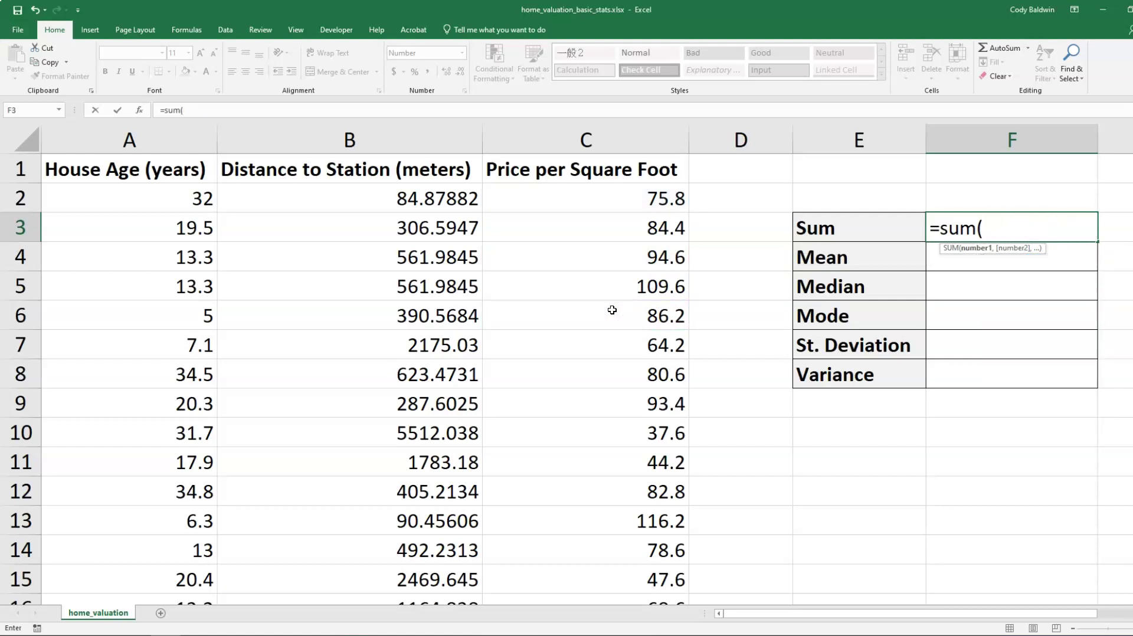
click(613, 141)
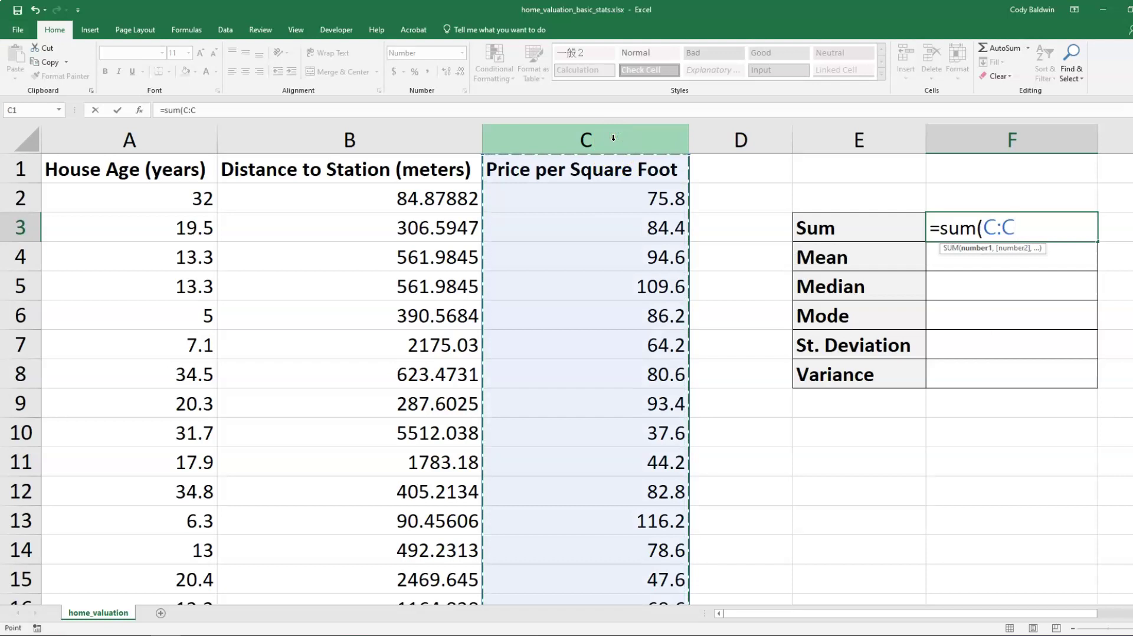
text())
key(Return)
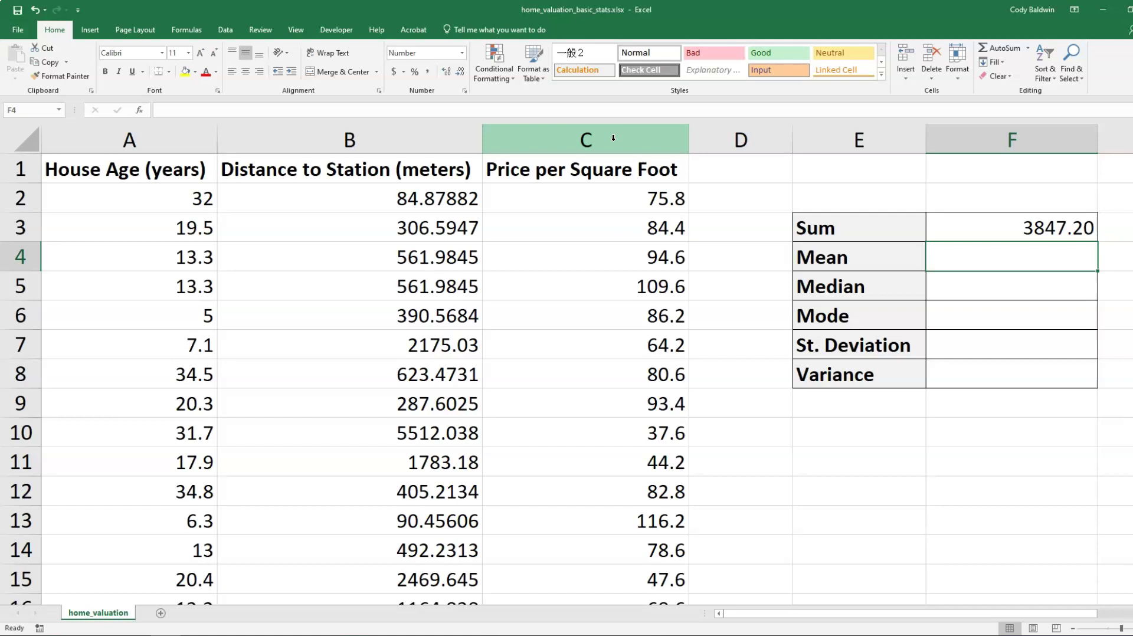
Step: Enter =AVERAGE(C:C) in F4 to get the mean price per square foot, 76.94
text(=average)
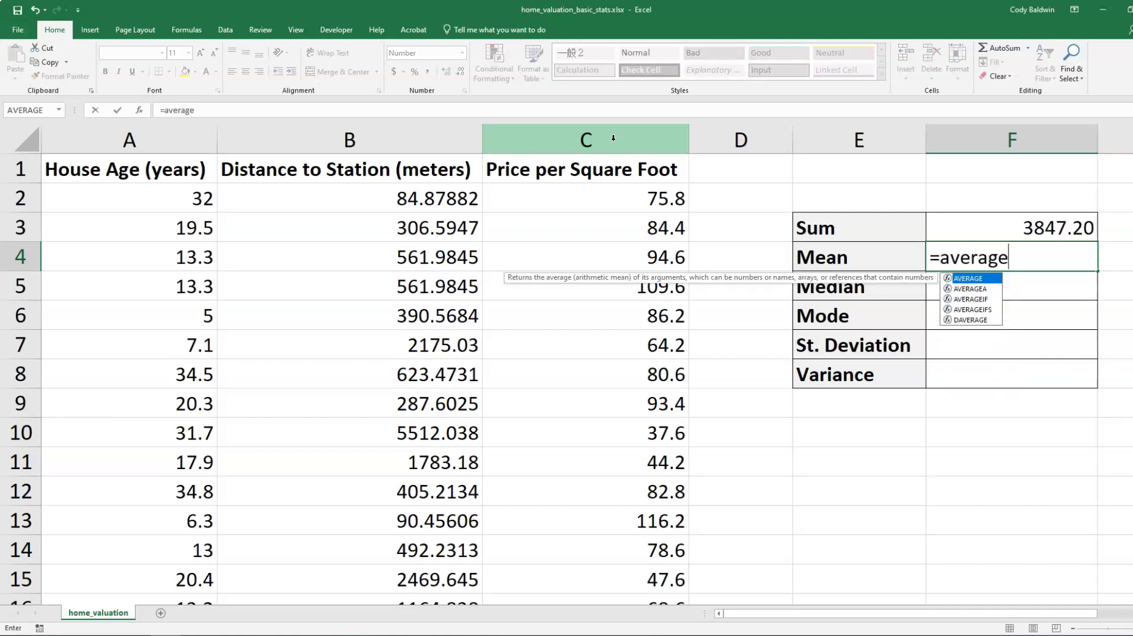
text(()
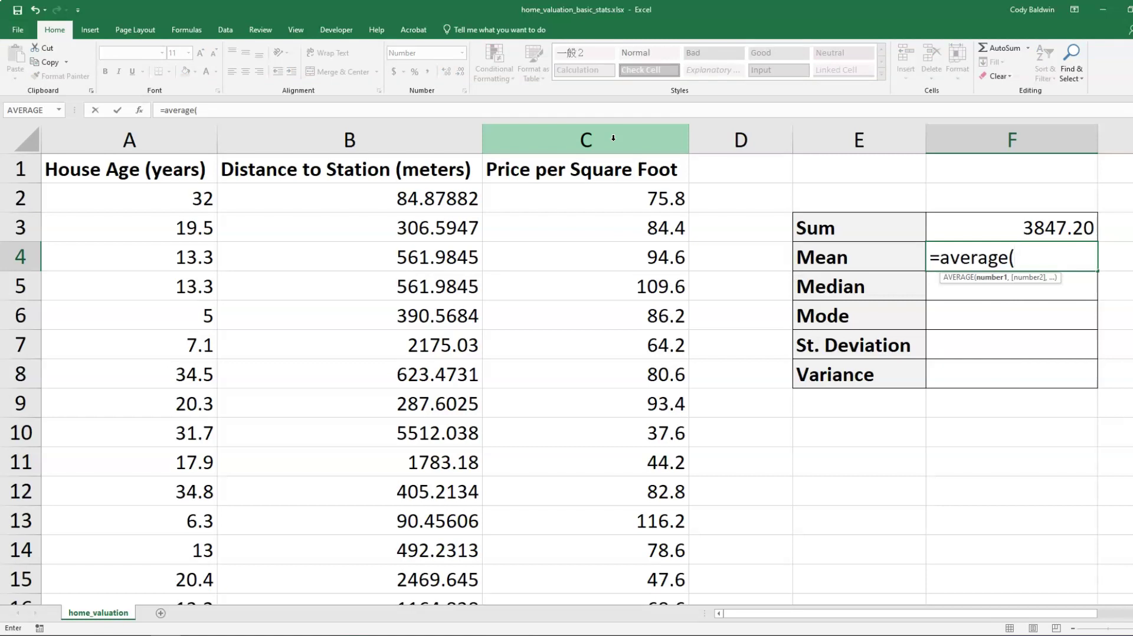
click(613, 138)
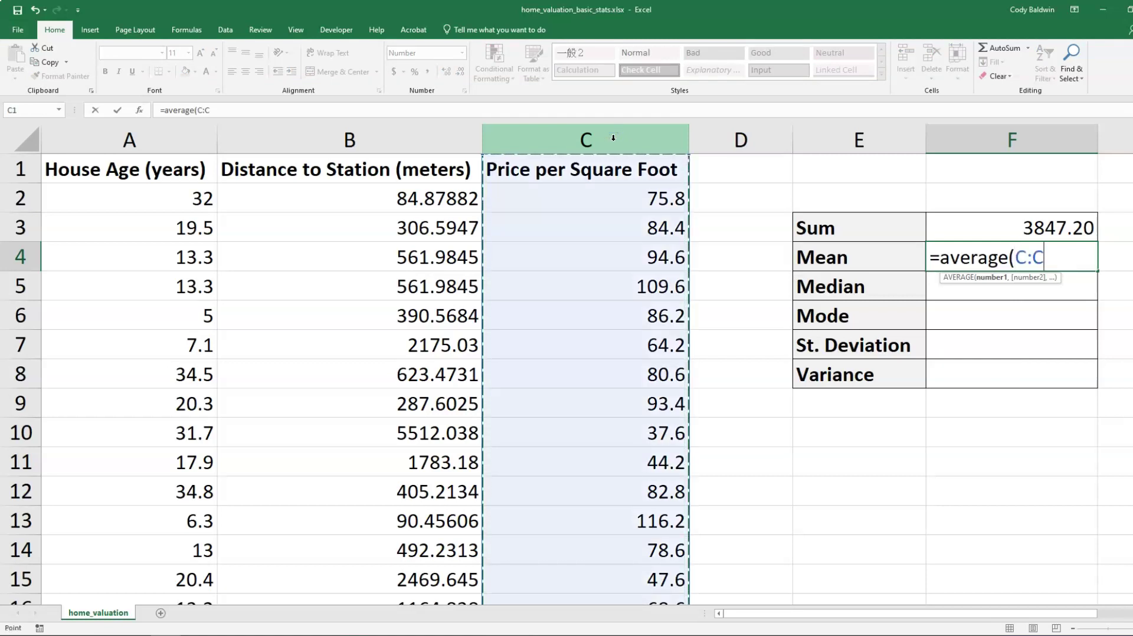
text())
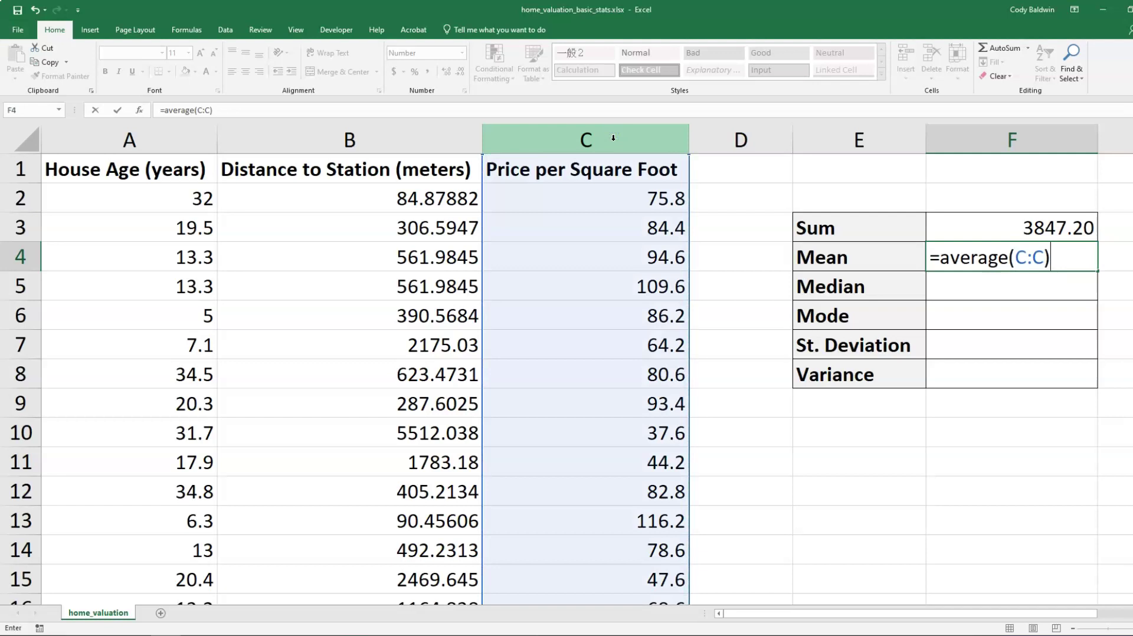
key(Return)
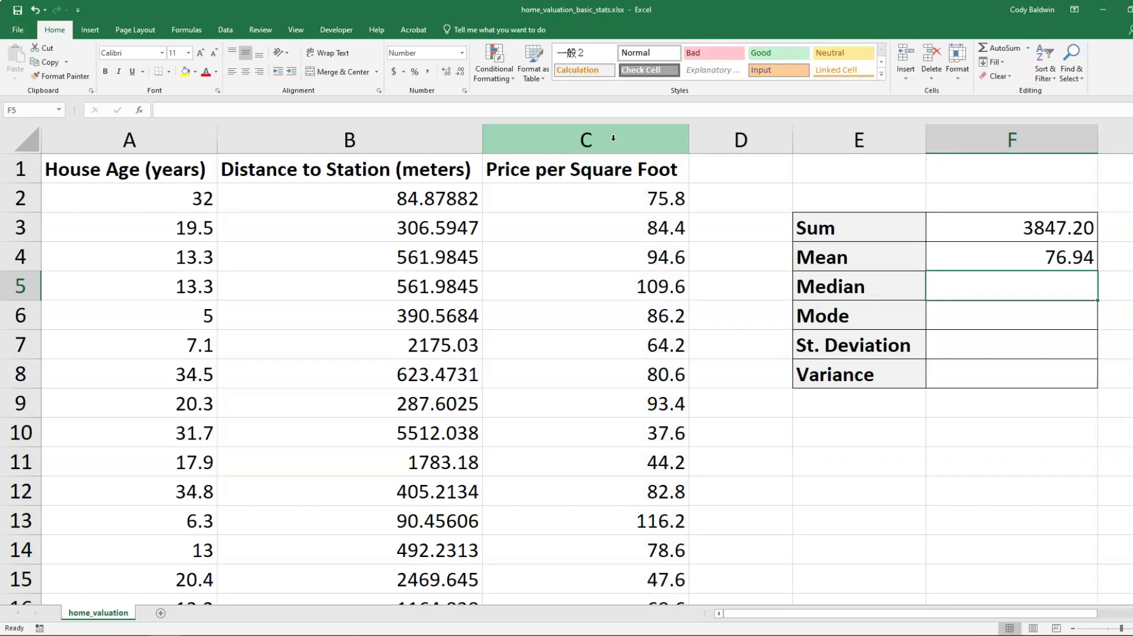
Step: Enter =MEDIAN(C:C) in F5, giving a median of 78.10
text(=)
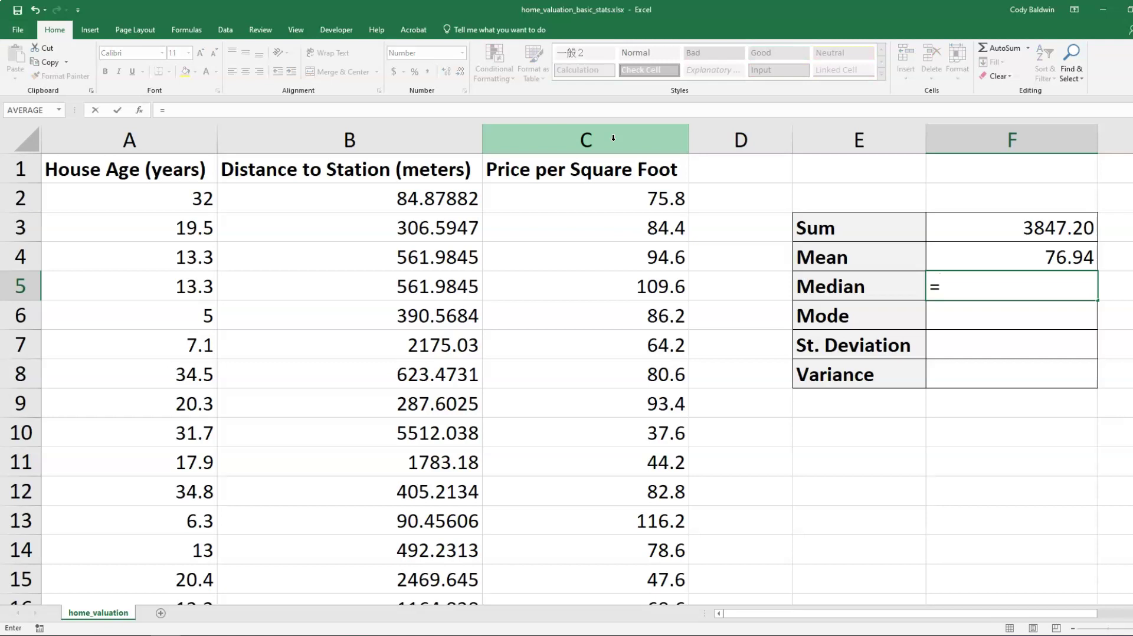
text(me)
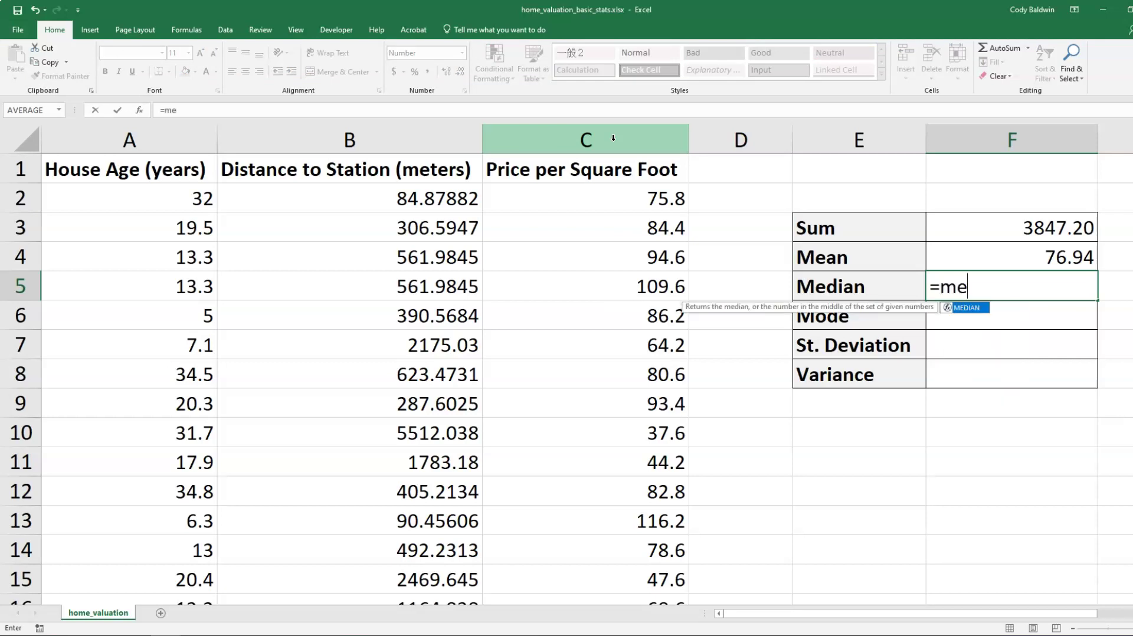
text(dian()
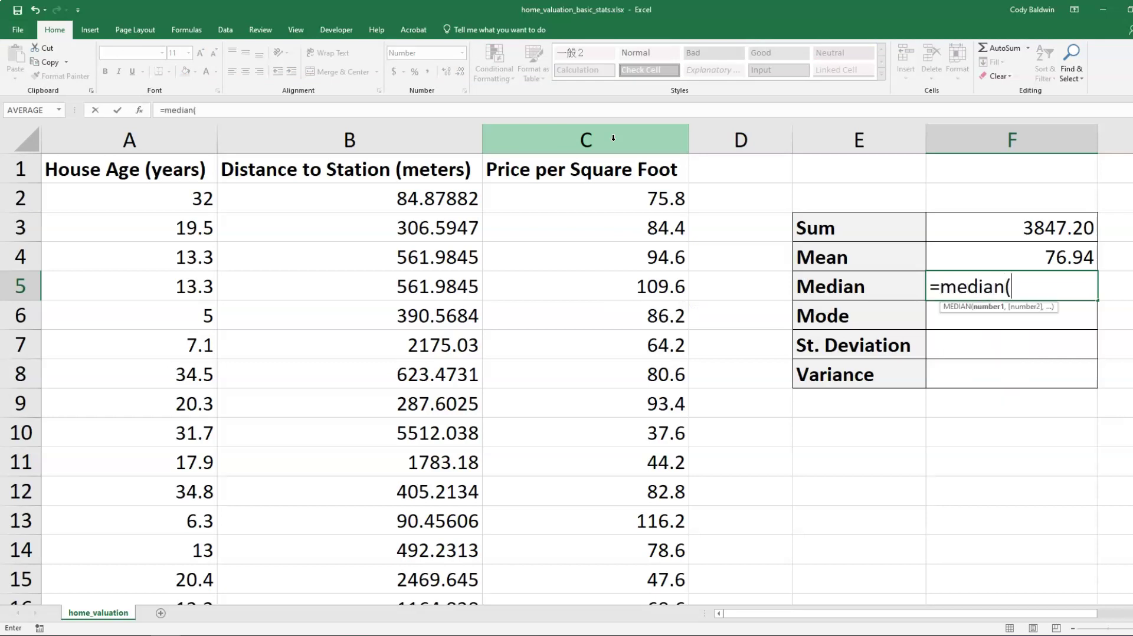
click(613, 137)
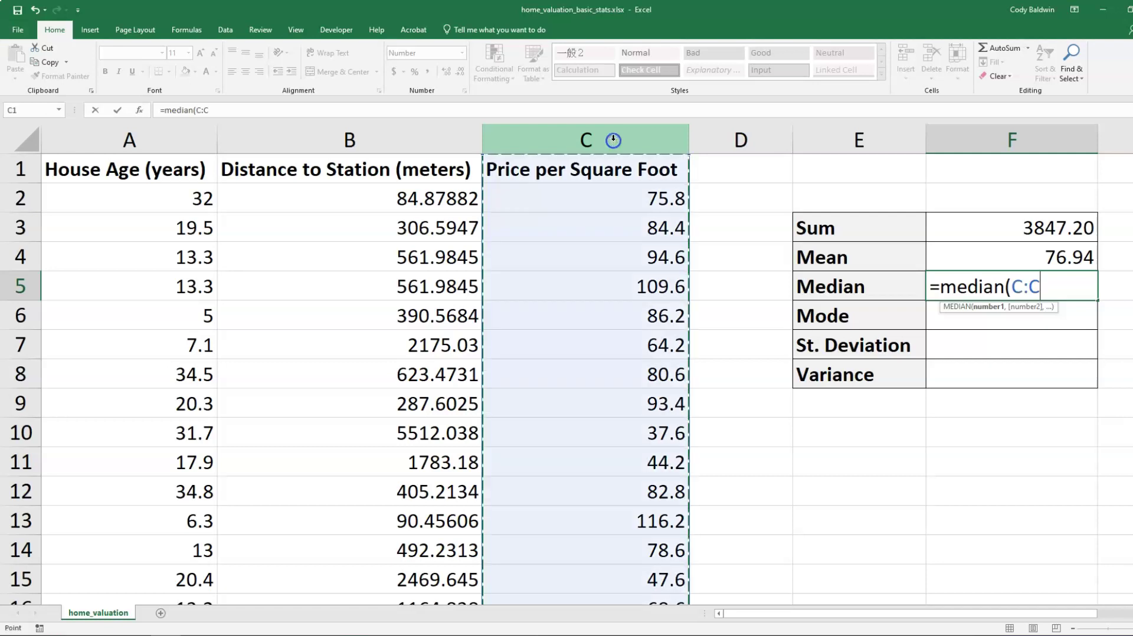
text())
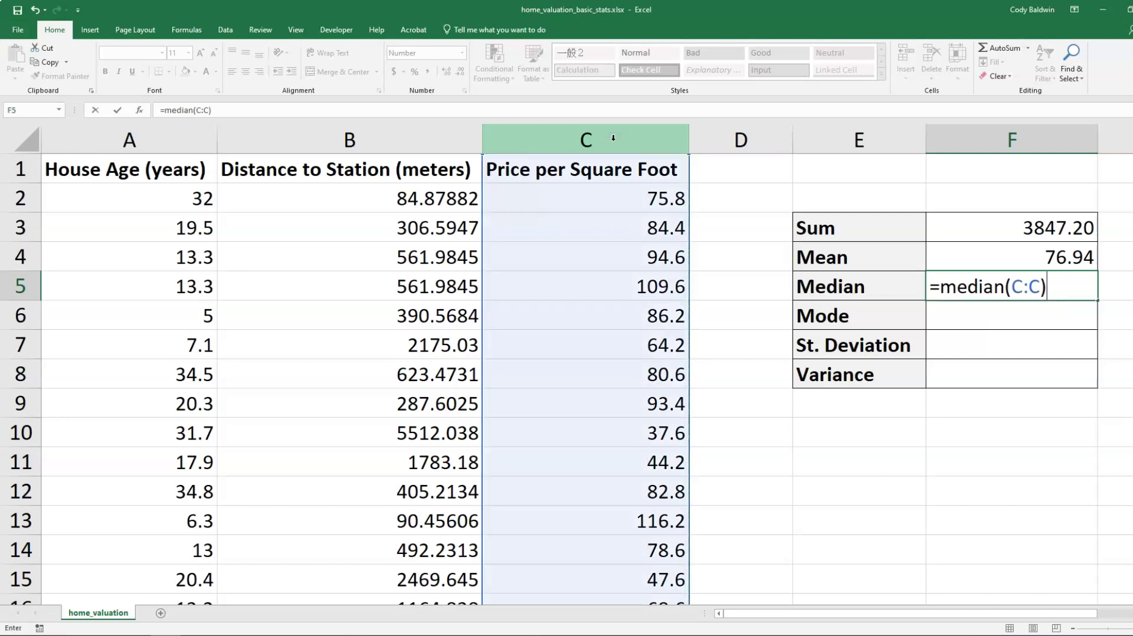
key(Return)
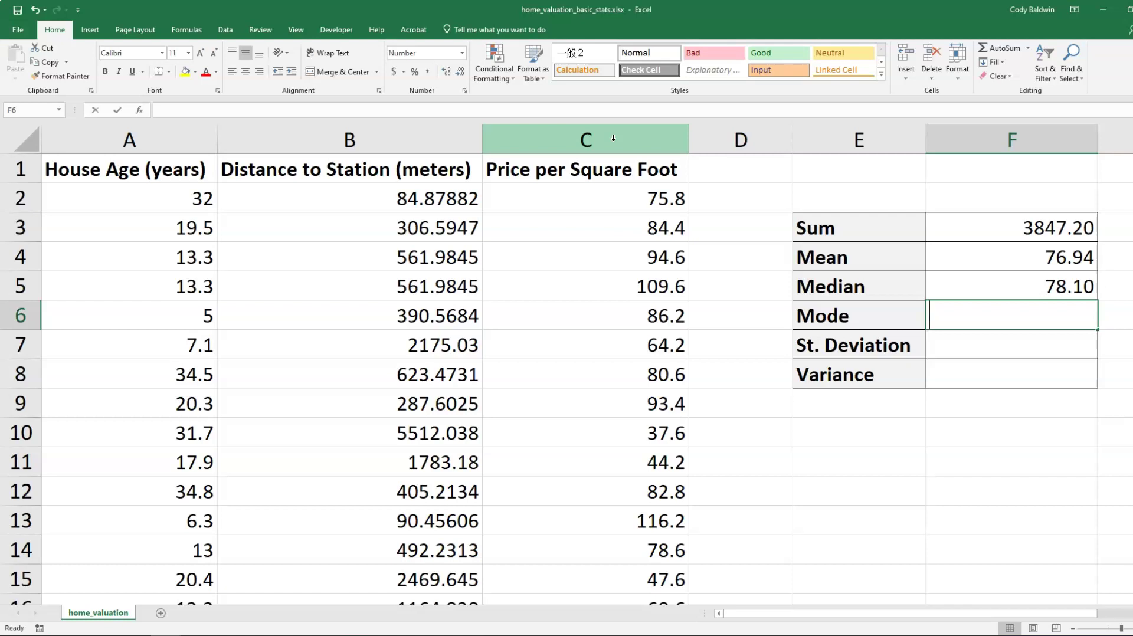
Step: Enter =MODE(C:C) in F6, giving the most common value 44.20
text(=mode()
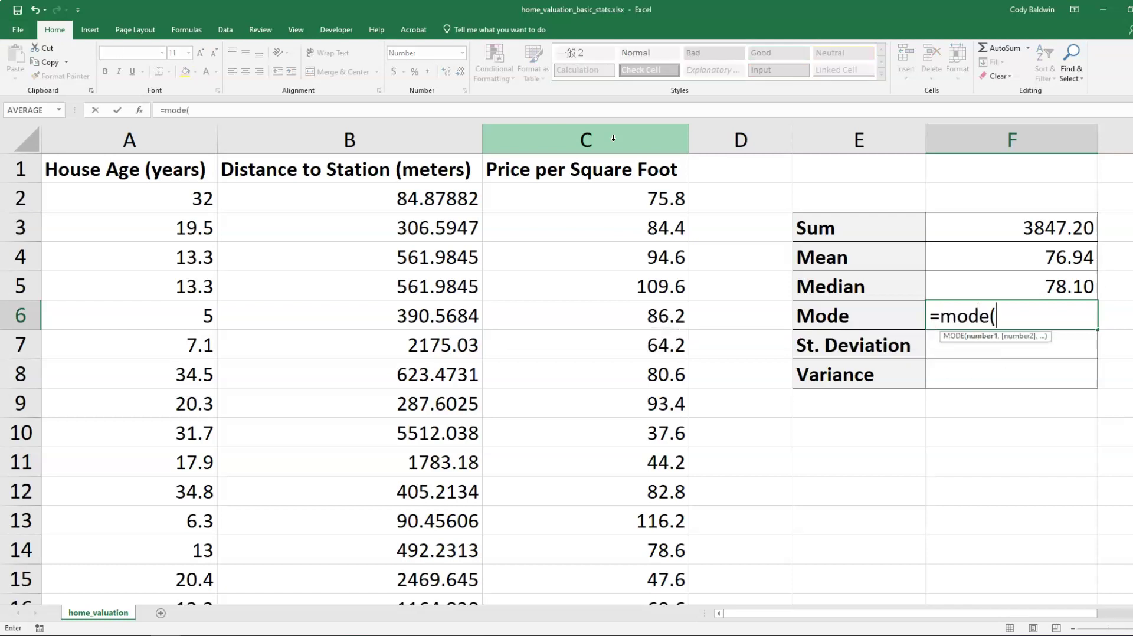
click(613, 137)
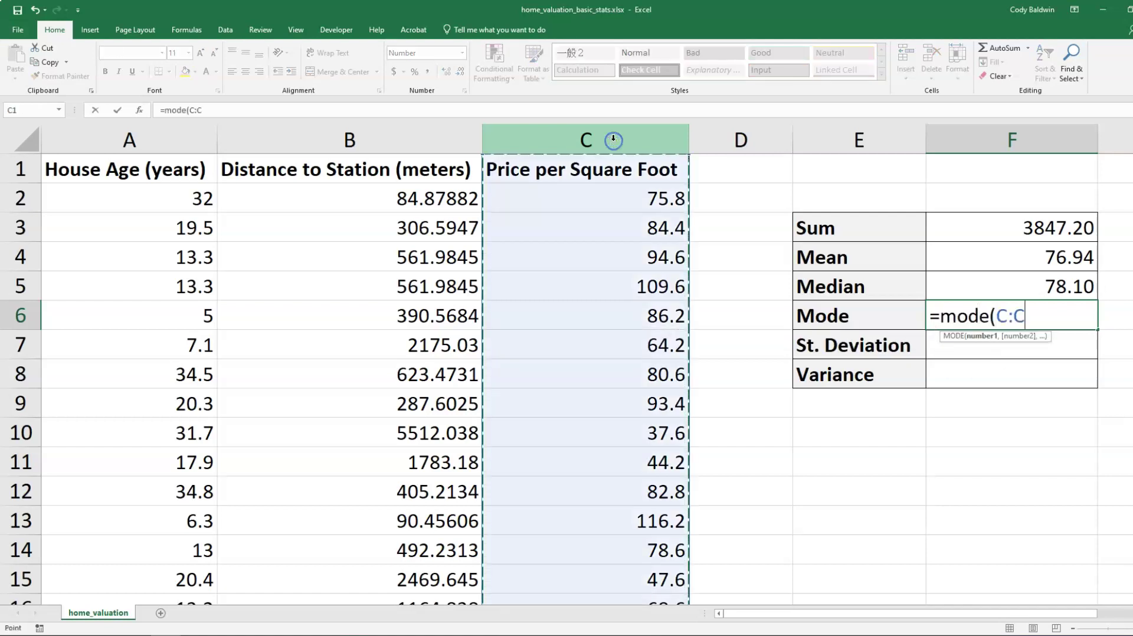
text())
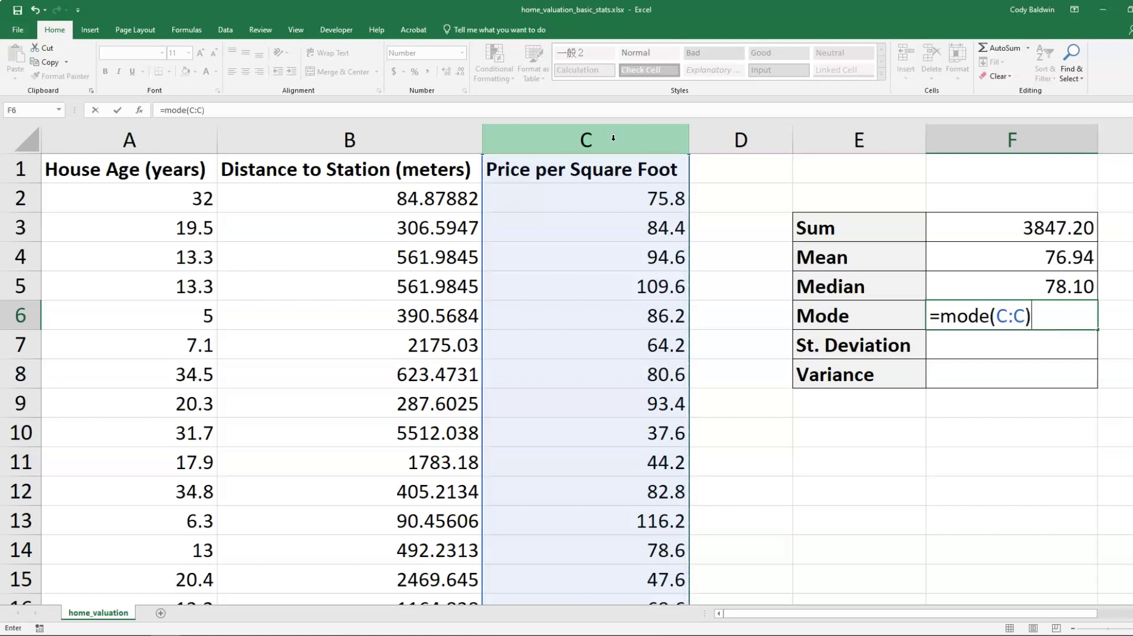
key(Return)
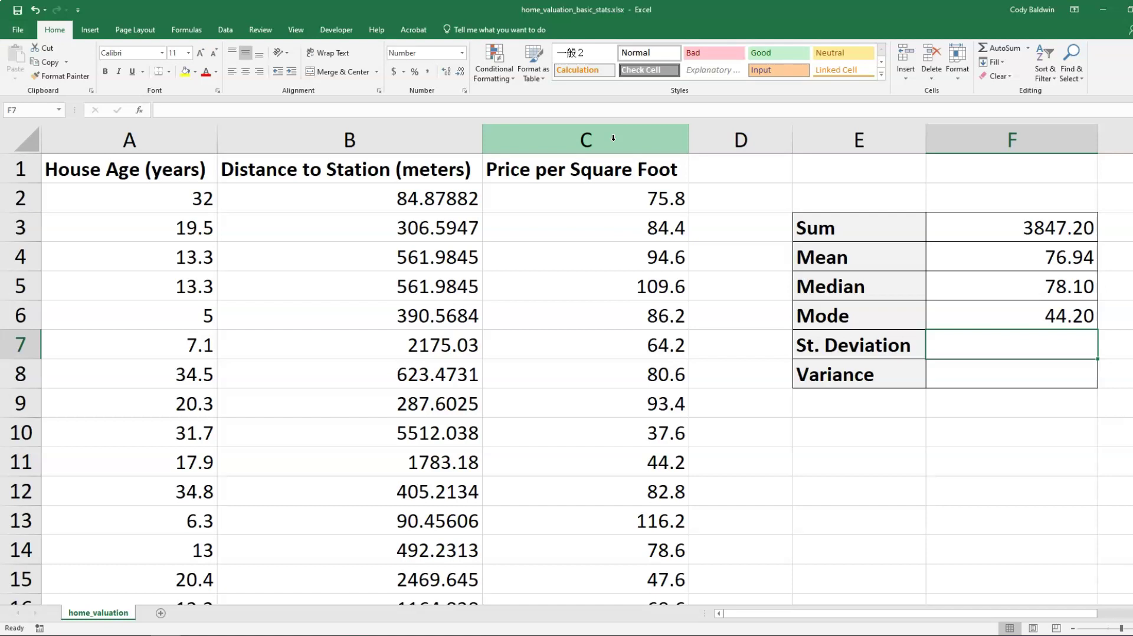
Step: Enter =STDEV.S(C:C) in F7, giving a sample standard deviation of 27.10
text(=)
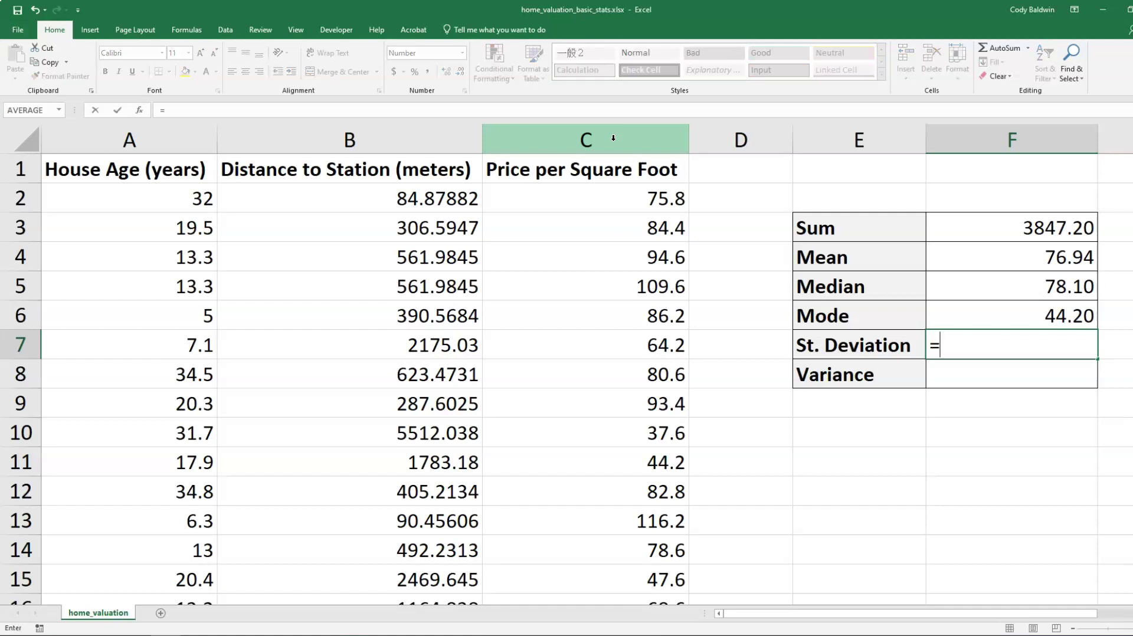
text(stdev)
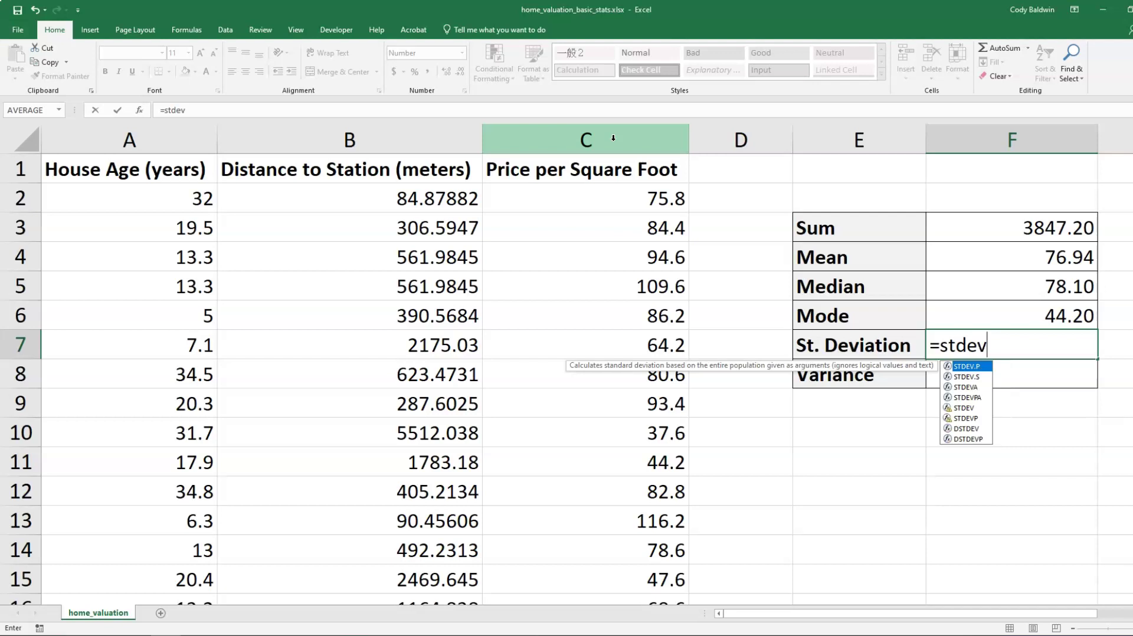
double_click(962, 377)
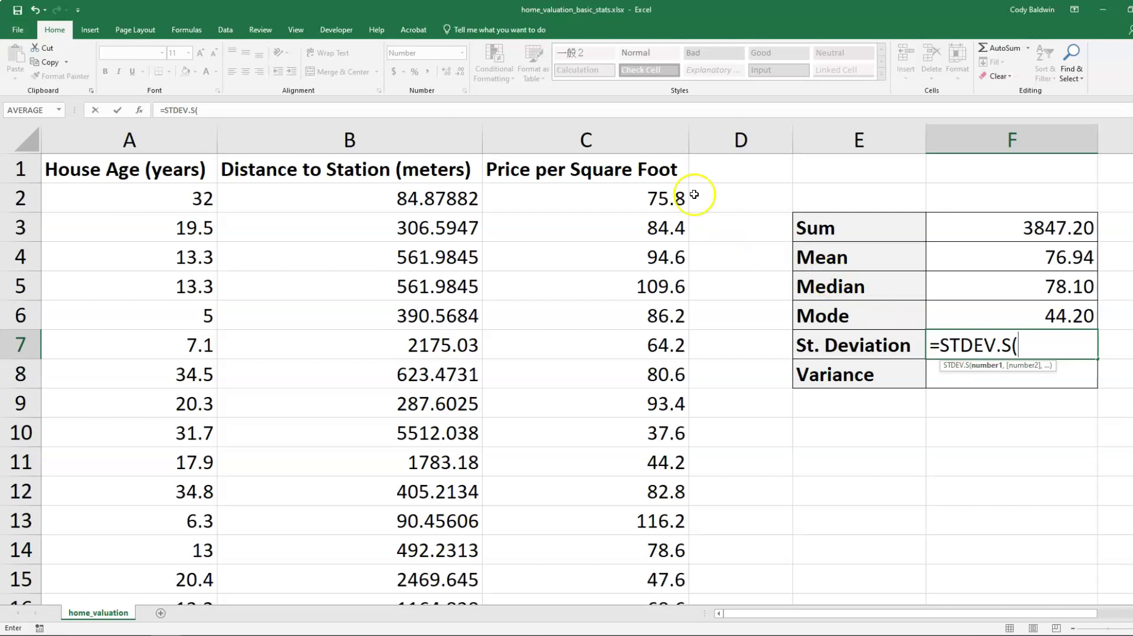
click(620, 143)
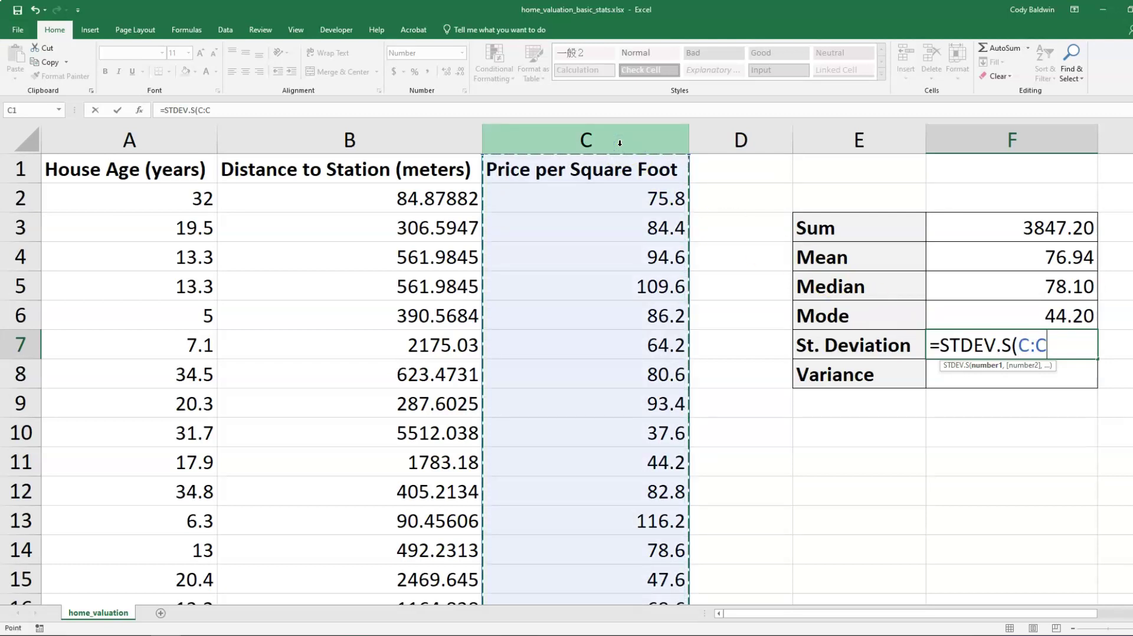
text())
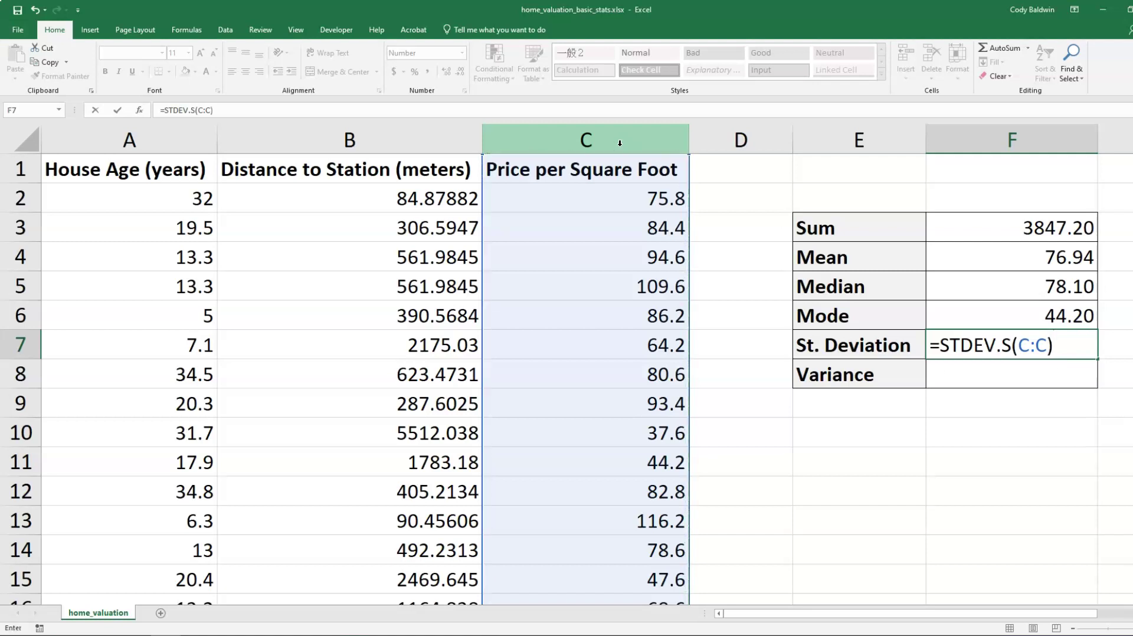
key(Return)
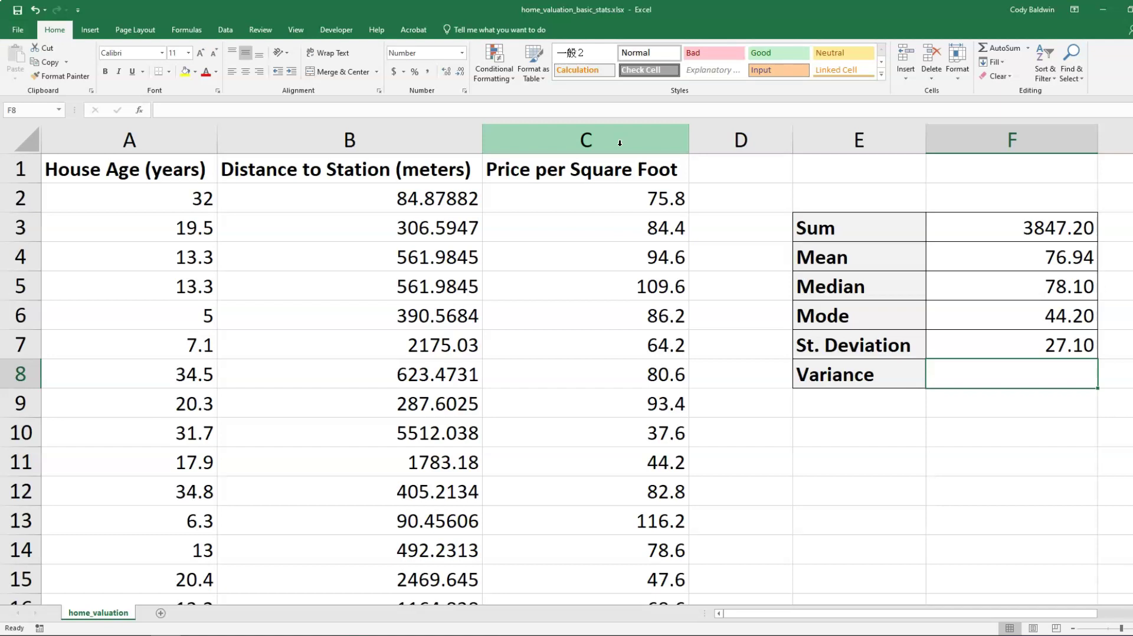
Step: Enter =VAR.S(C:C) in F8, giving a sample variance of 734.39
text(=var)
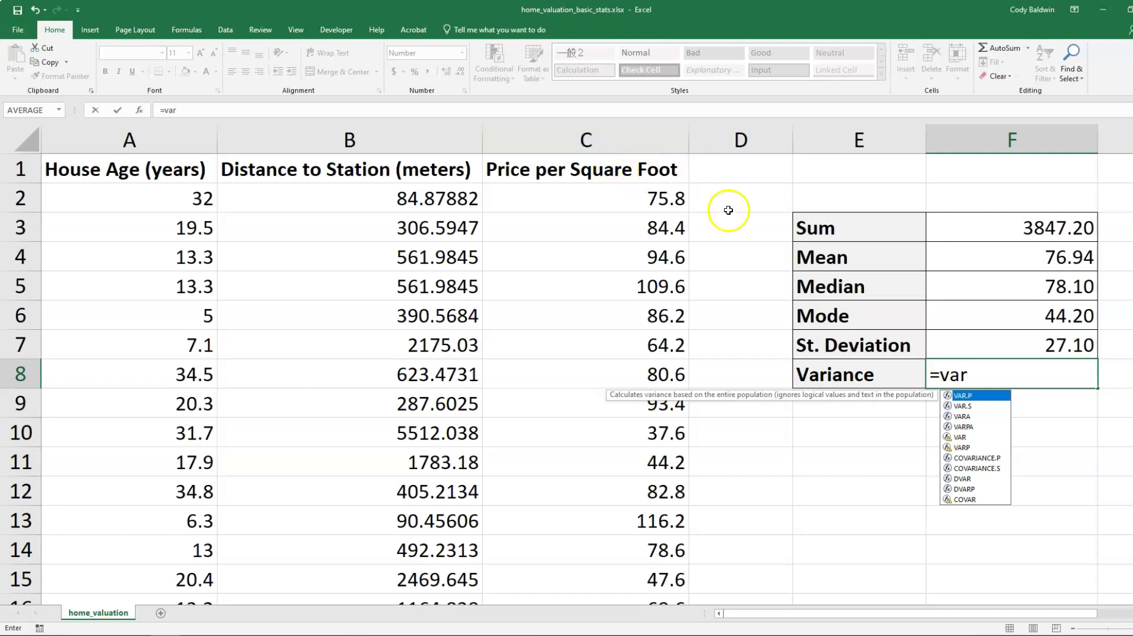
double_click(966, 407)
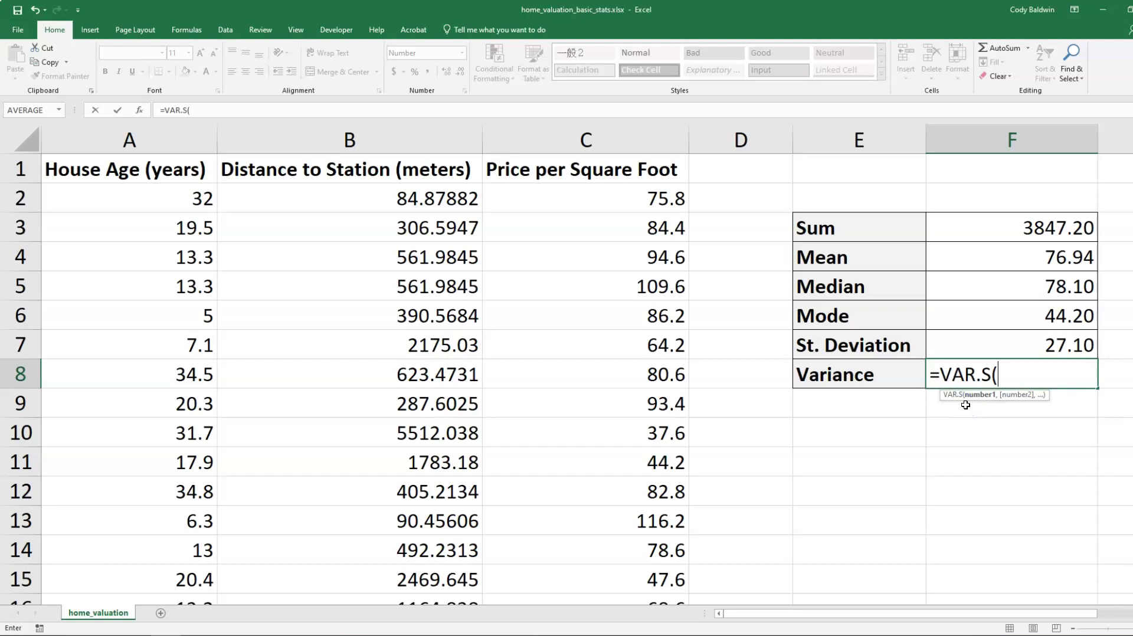
click(629, 140)
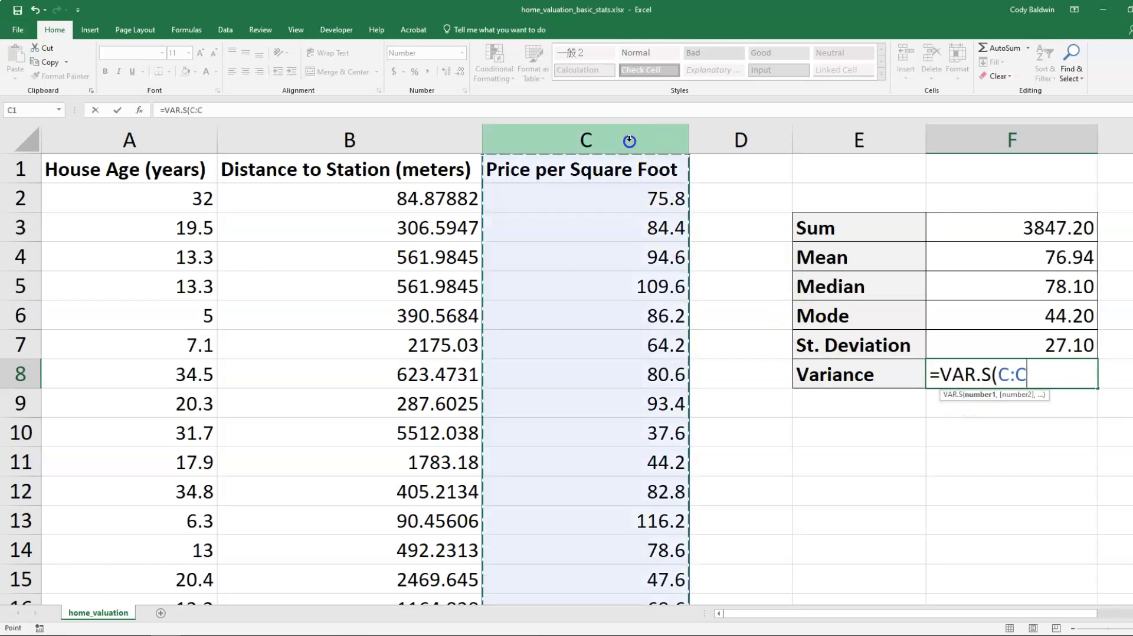
text())
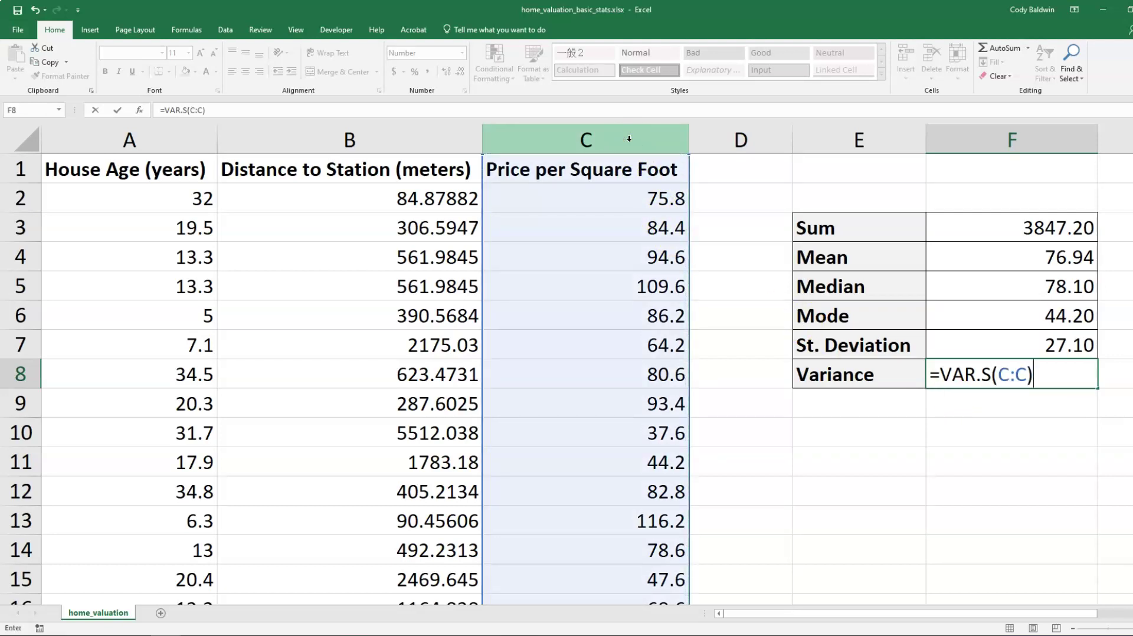
key(Return)
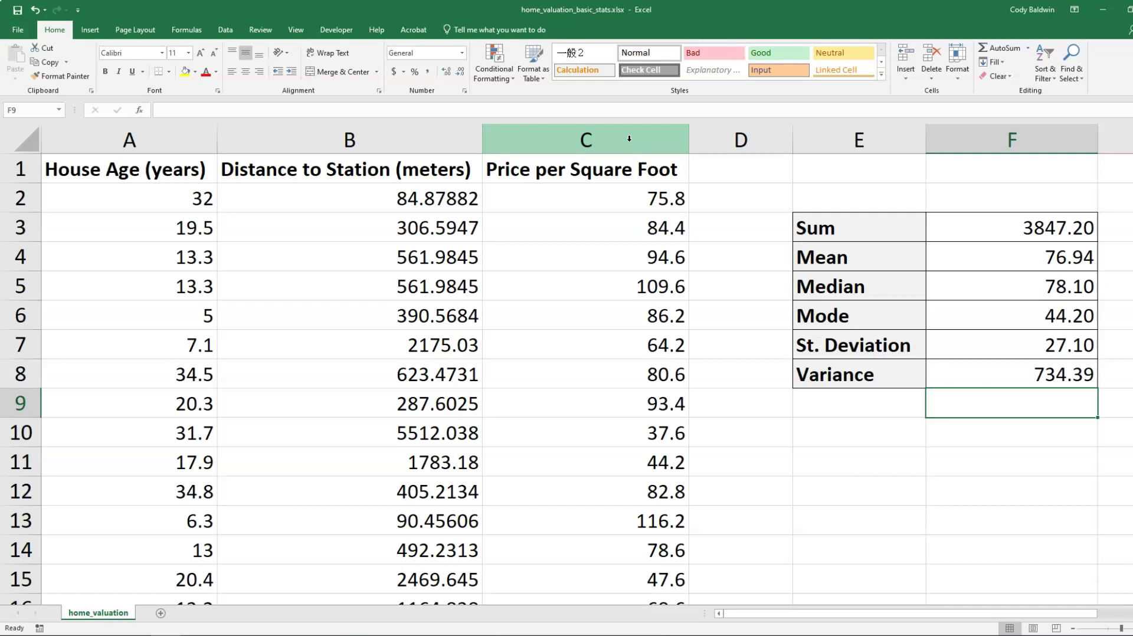
Step: Enable the Analysis ToolPak add-in from Excel Options' Add-ins settings
click(18, 30)
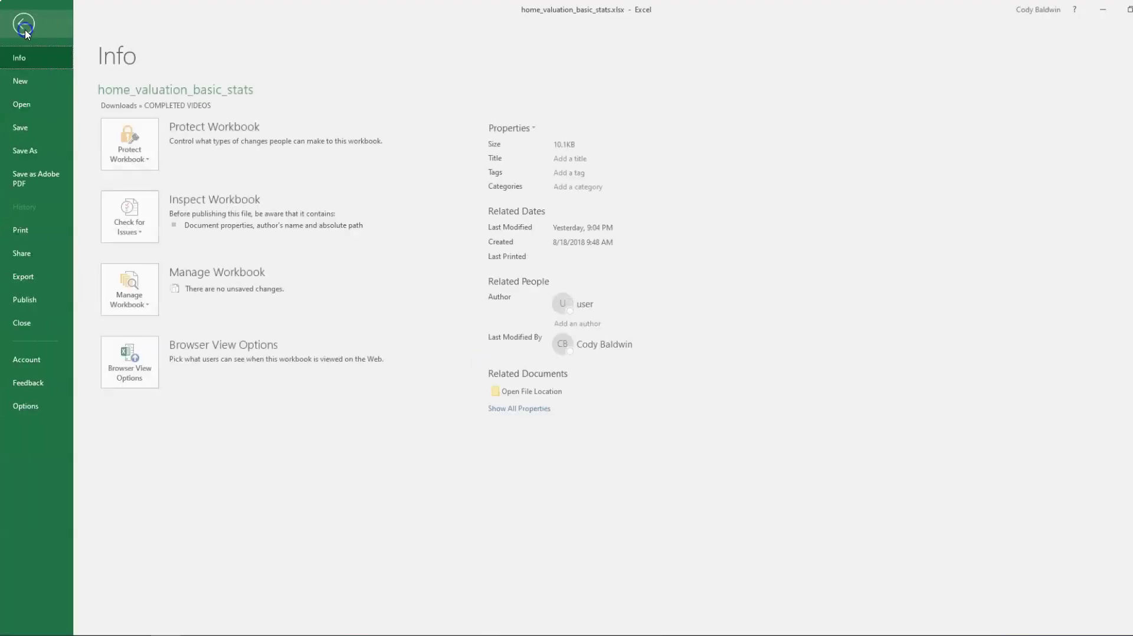
click(21, 403)
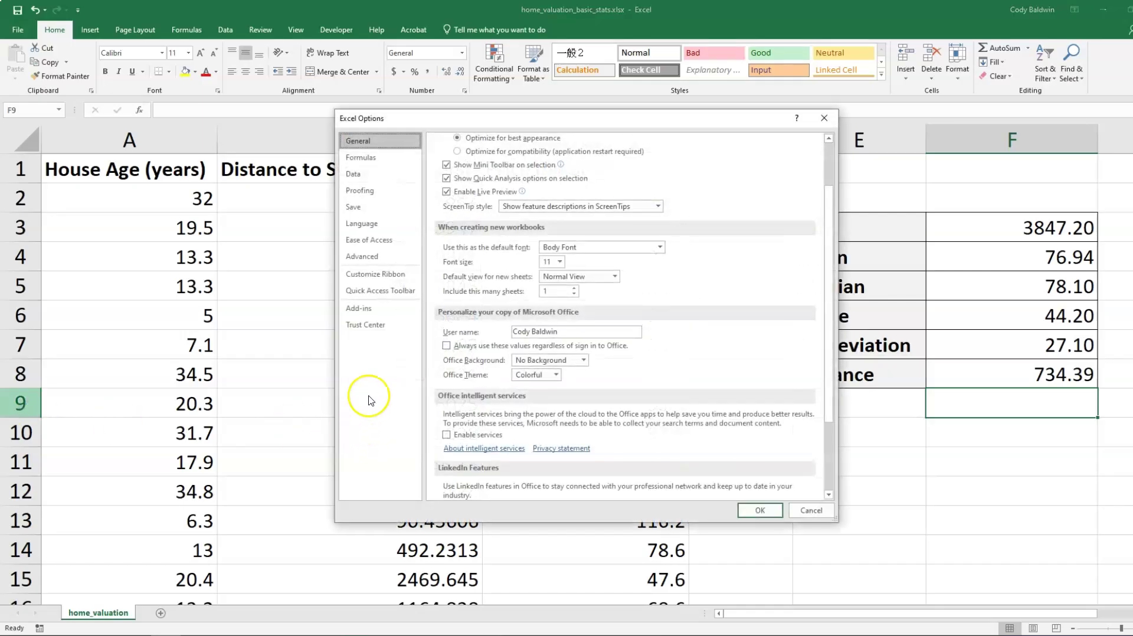
click(371, 310)
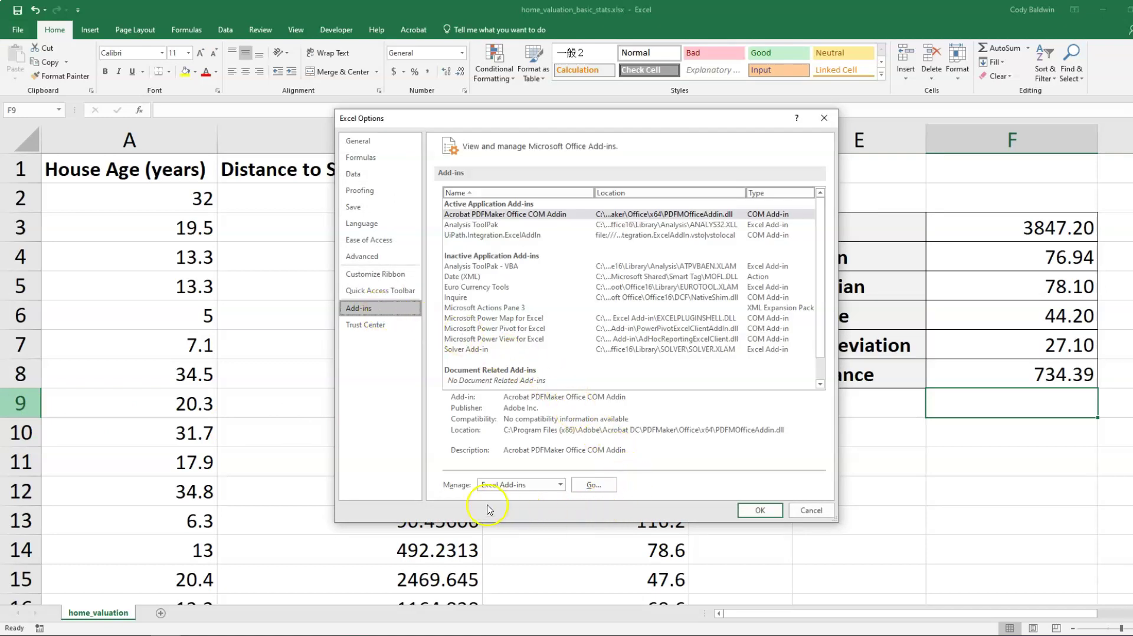
click(590, 485)
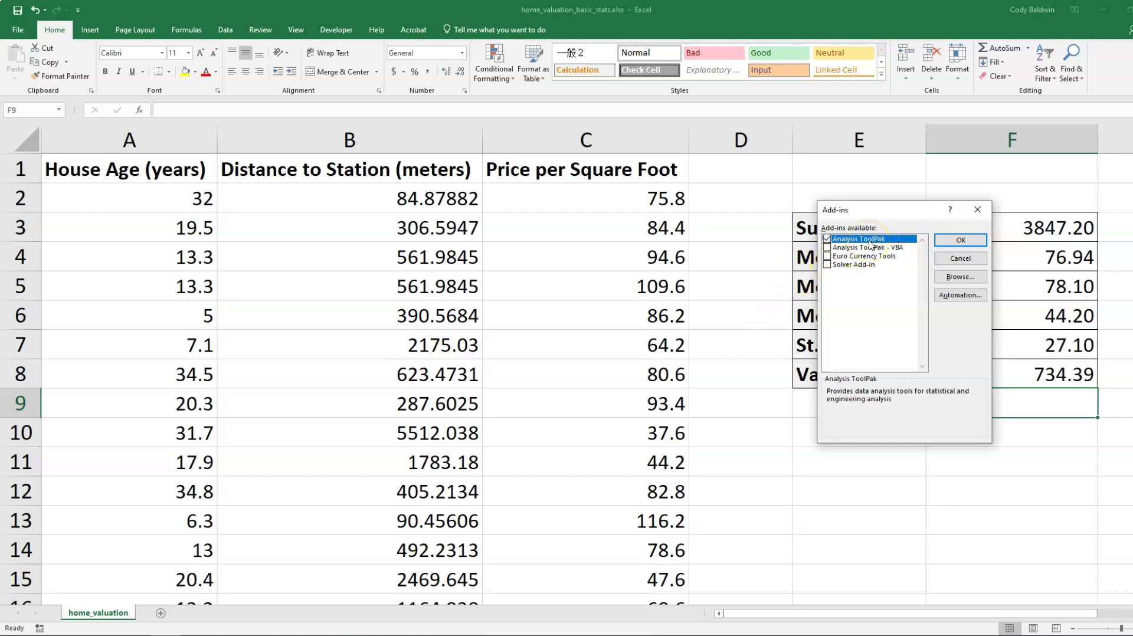
click(949, 242)
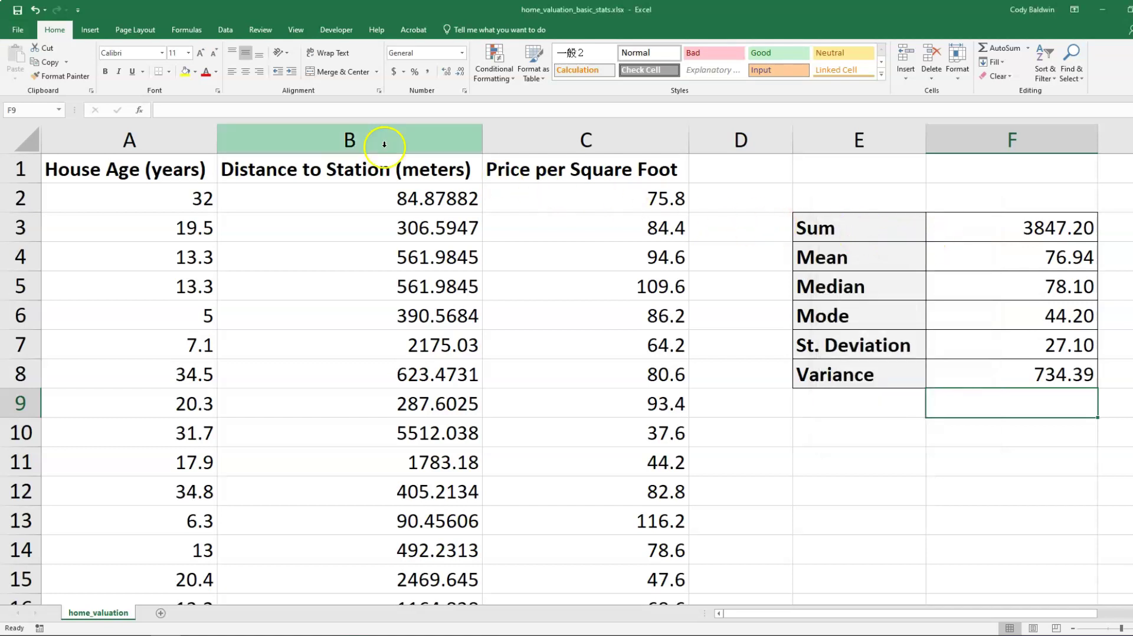
Step: Open the Descriptive Statistics tool from Data Analysis on the Data tab
click(225, 29)
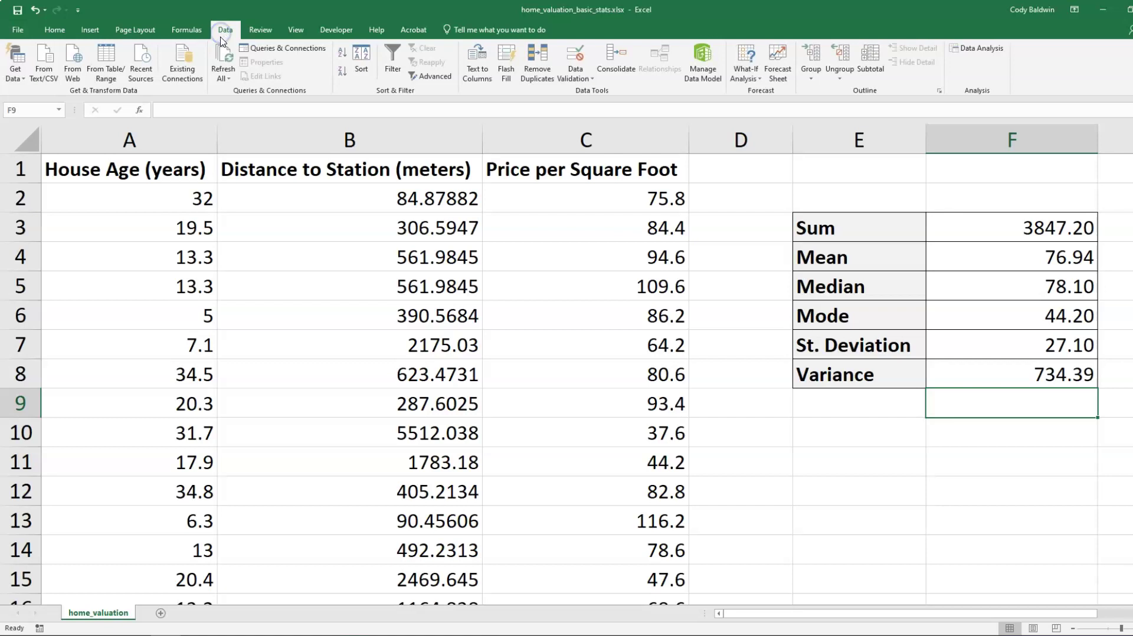
click(979, 51)
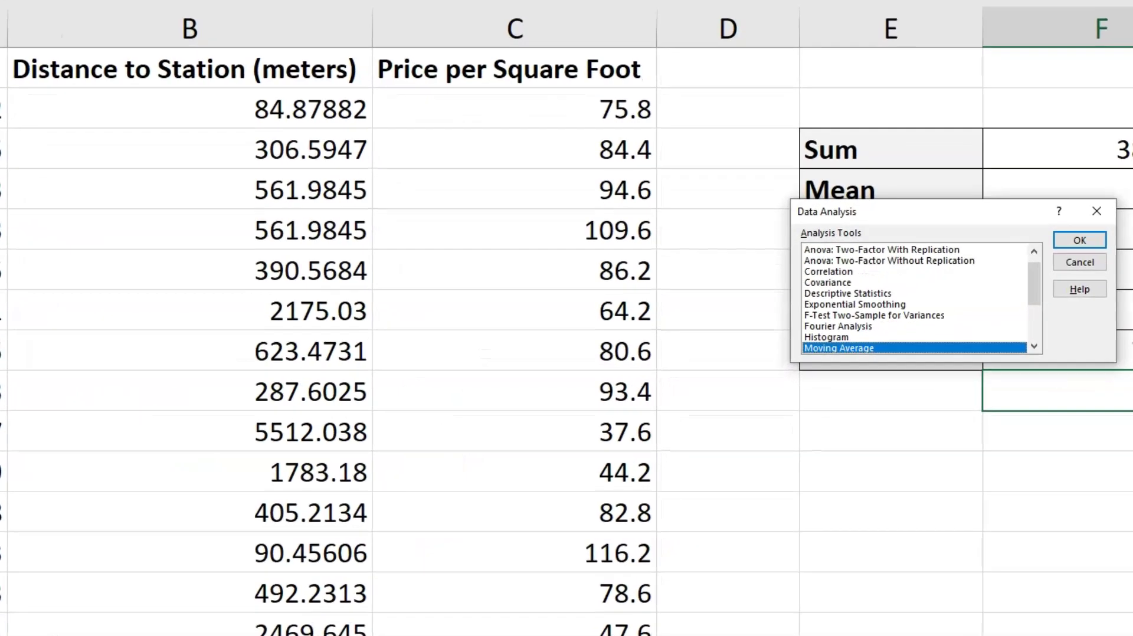
click(887, 295)
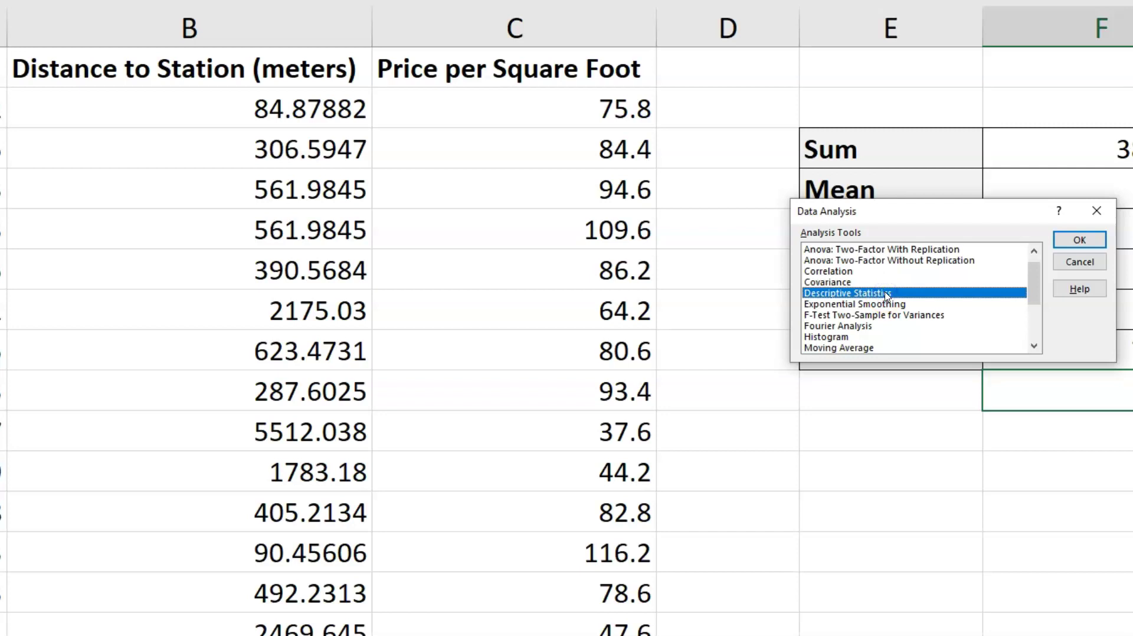
click(1079, 239)
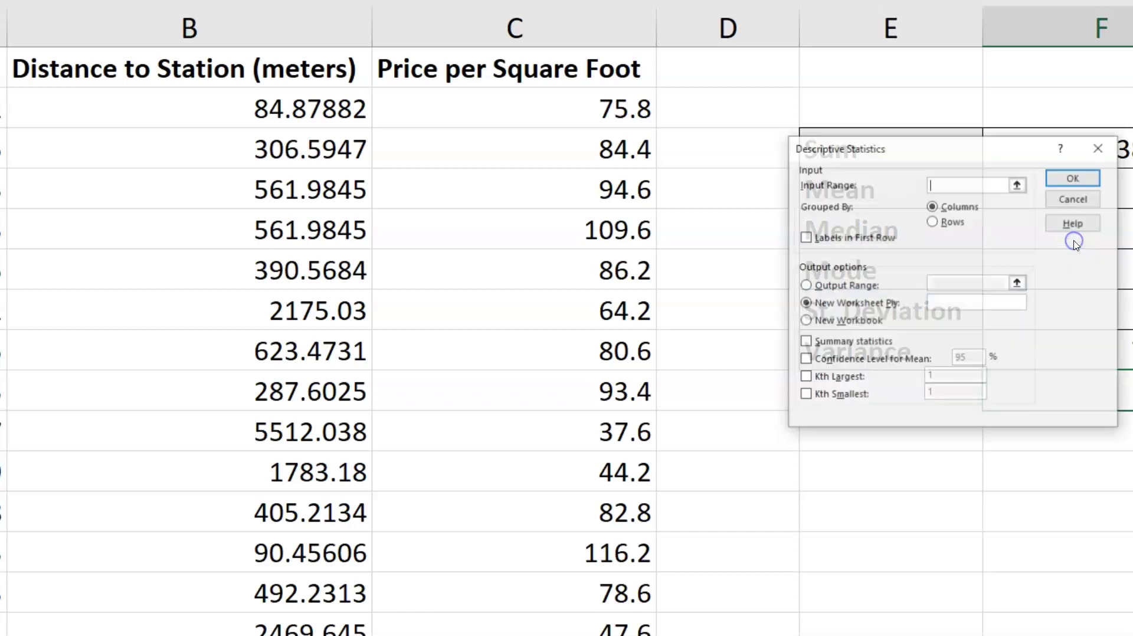
Step: Set the Descriptive Statistics input range to columns $A:$C
click(1029, 243)
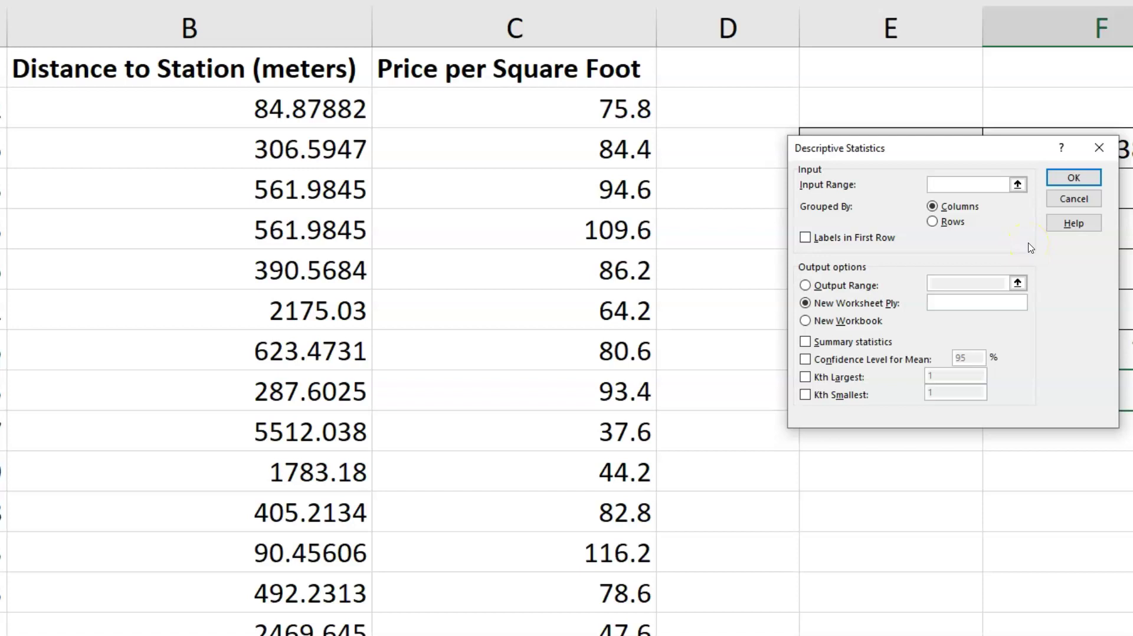
click(1017, 185)
click(773, 142)
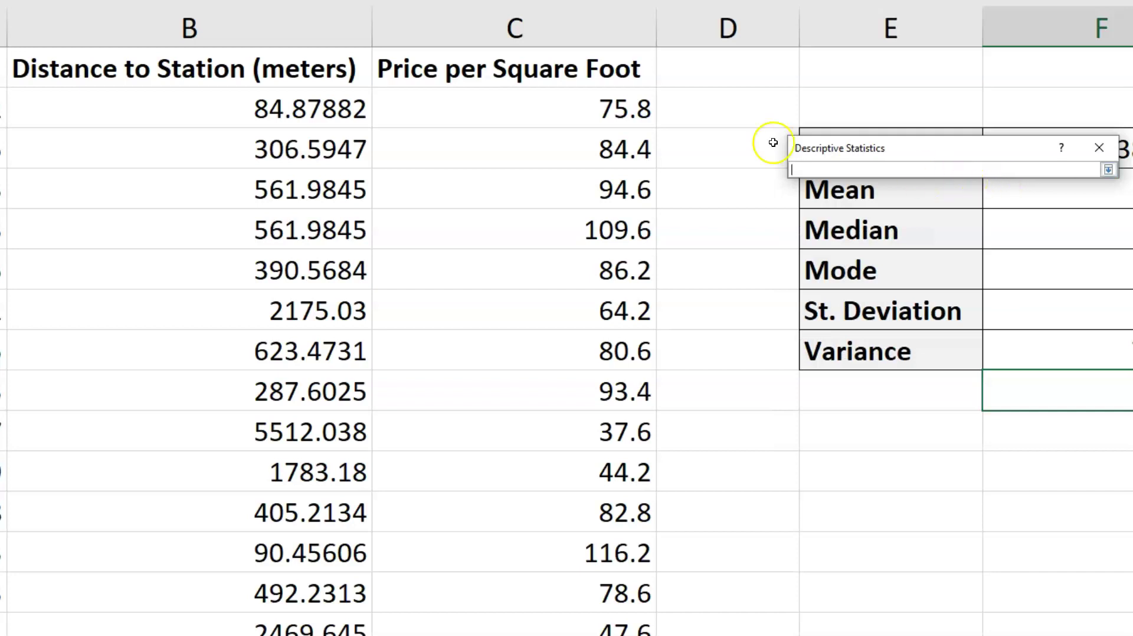
click(459, 28)
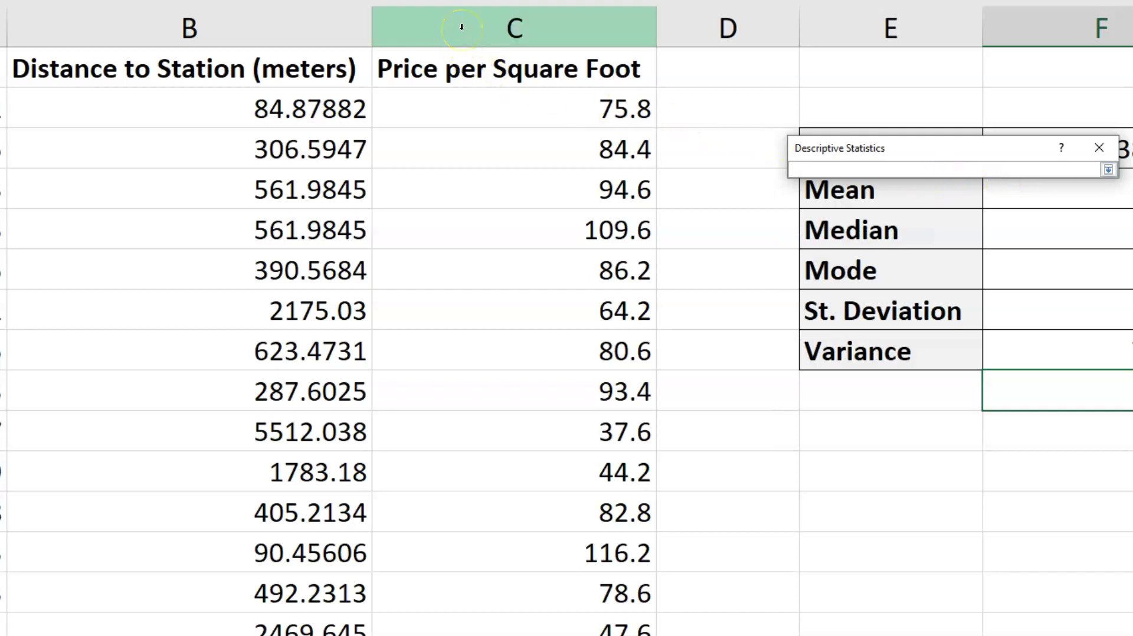
drag(462, 28, 4, 18)
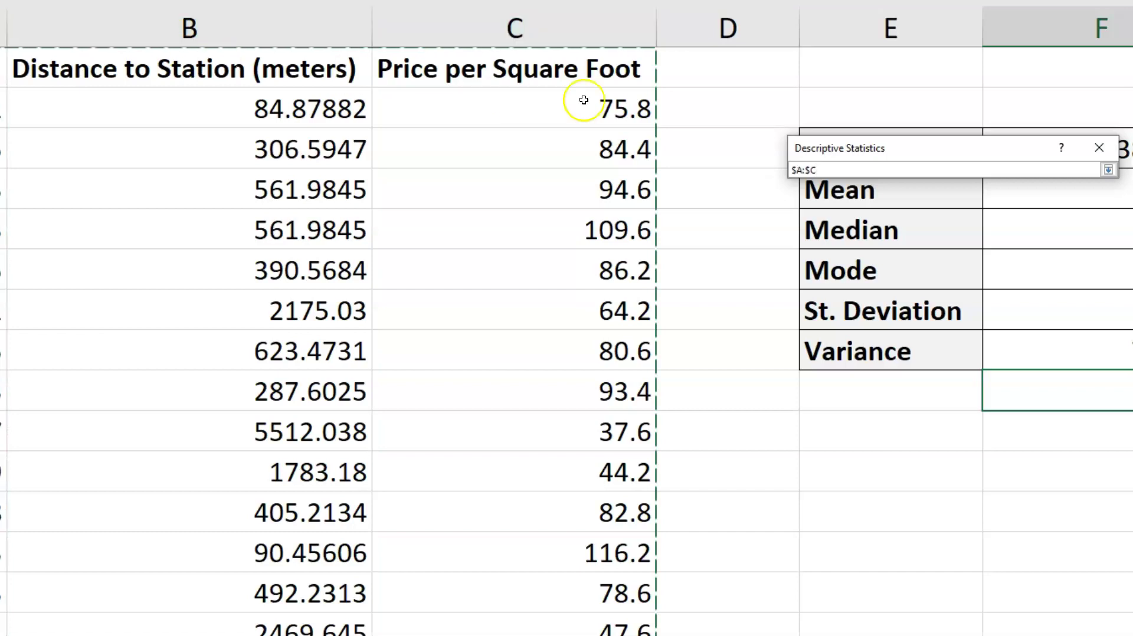
click(1107, 170)
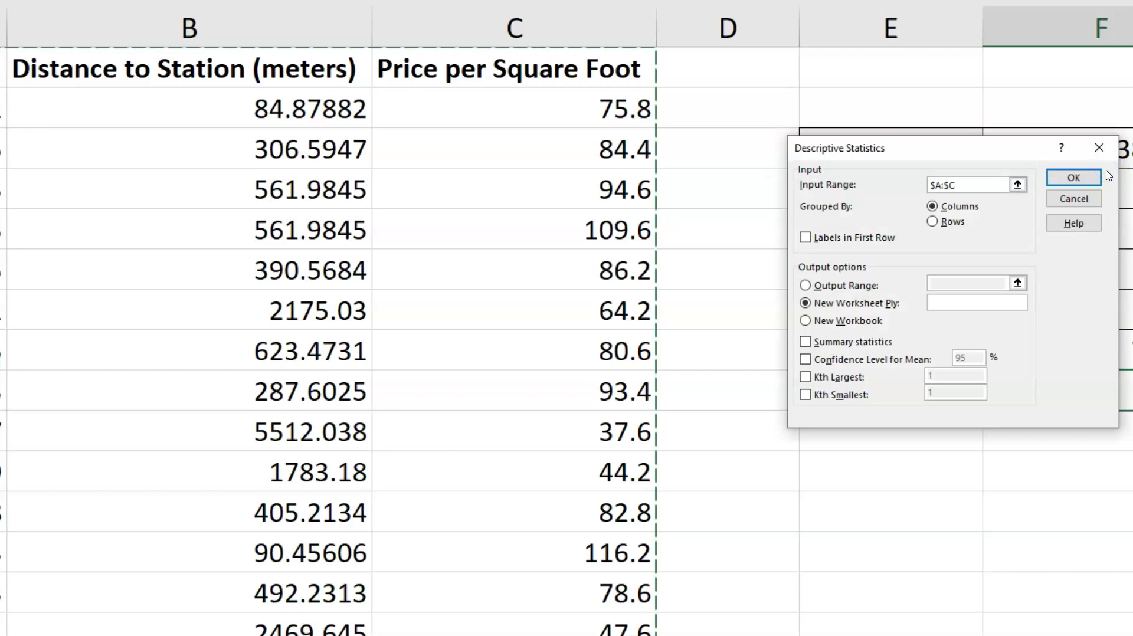
Step: Tick Labels in First Row and Summary statistics, and output to a new worksheet
click(806, 238)
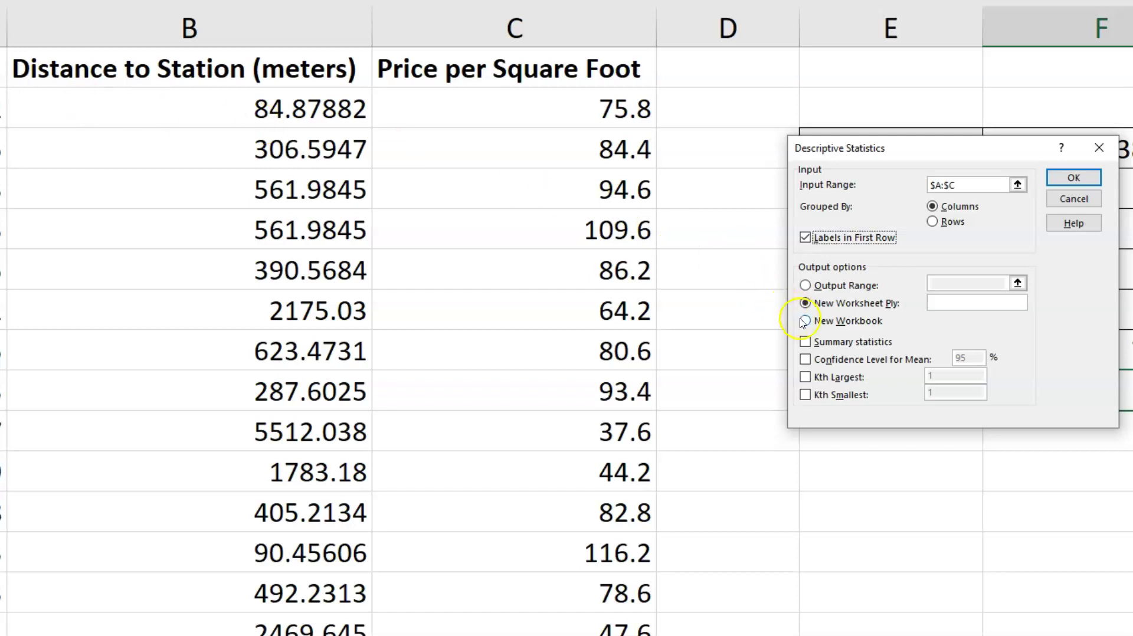
click(806, 342)
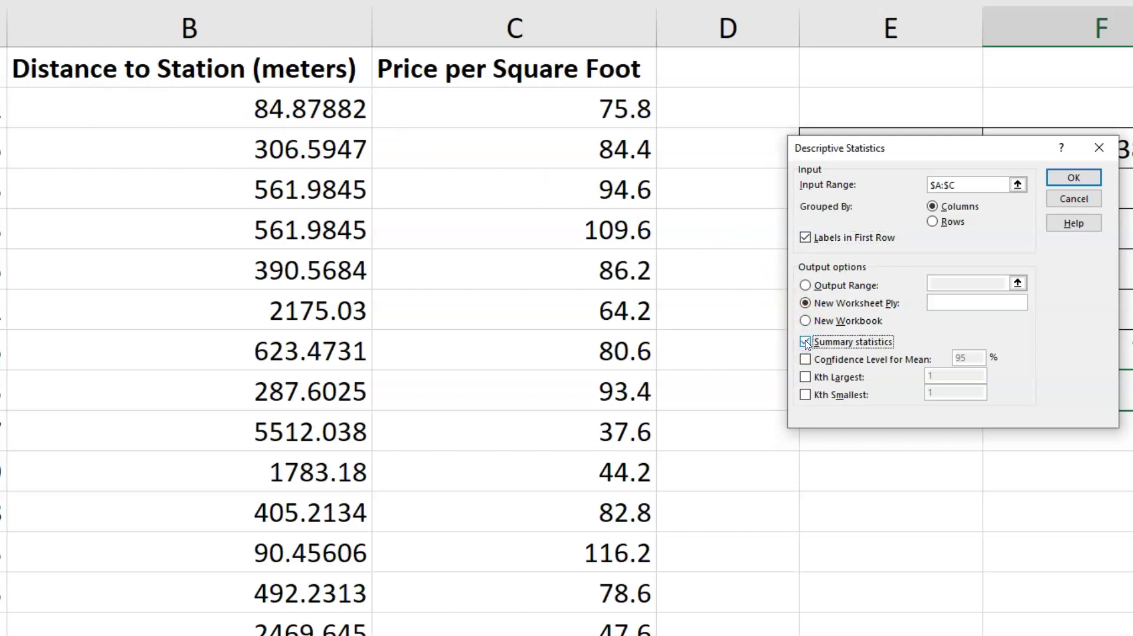
click(1074, 179)
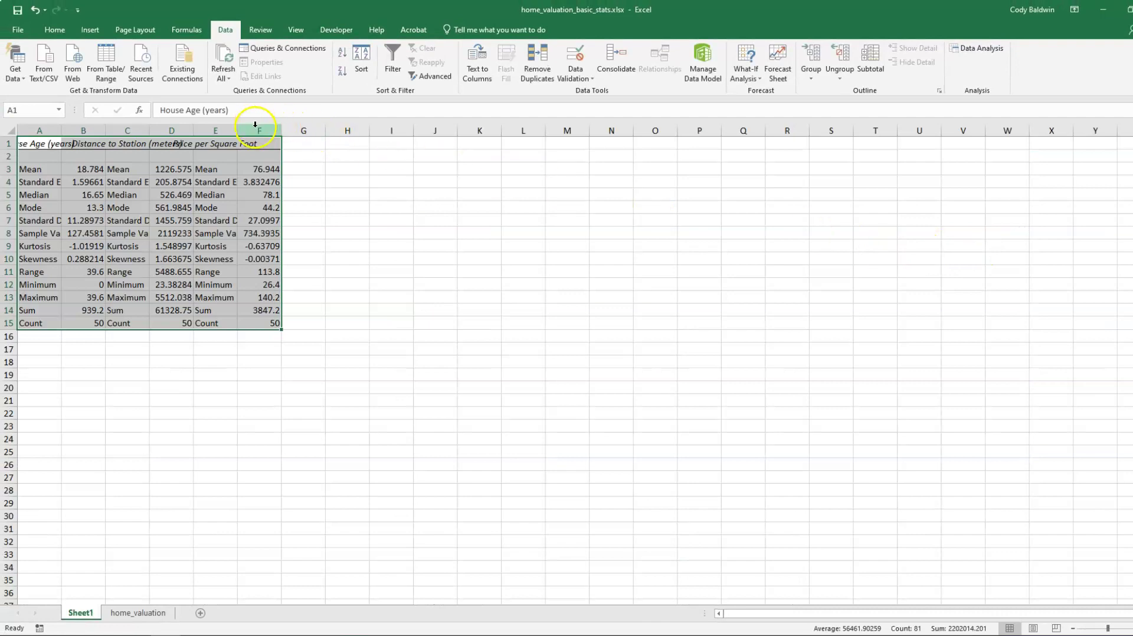
Step: AutoFit columns A–F on Sheet1, zoom in, and deselect the columns
drag(255, 124, 43, 122)
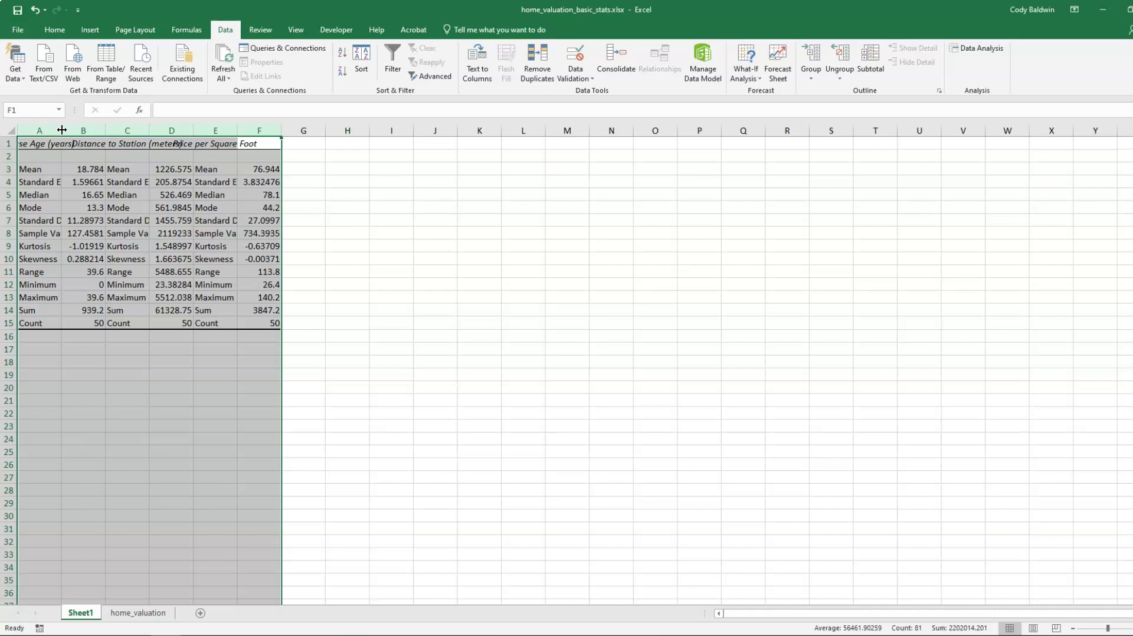
double_click(61, 130)
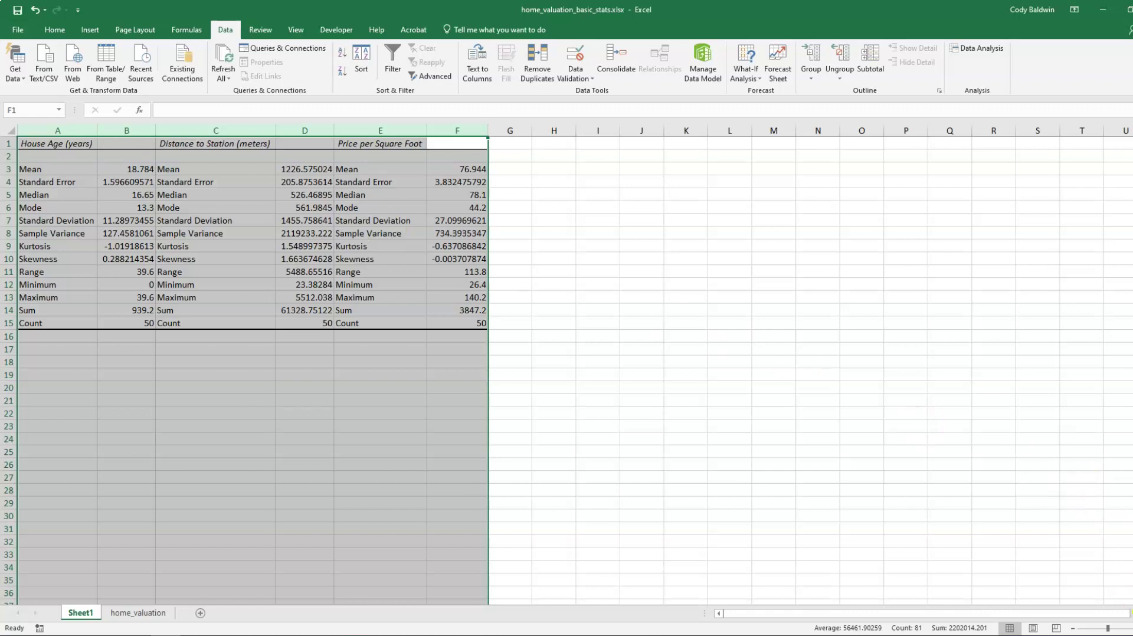
click(1129, 627)
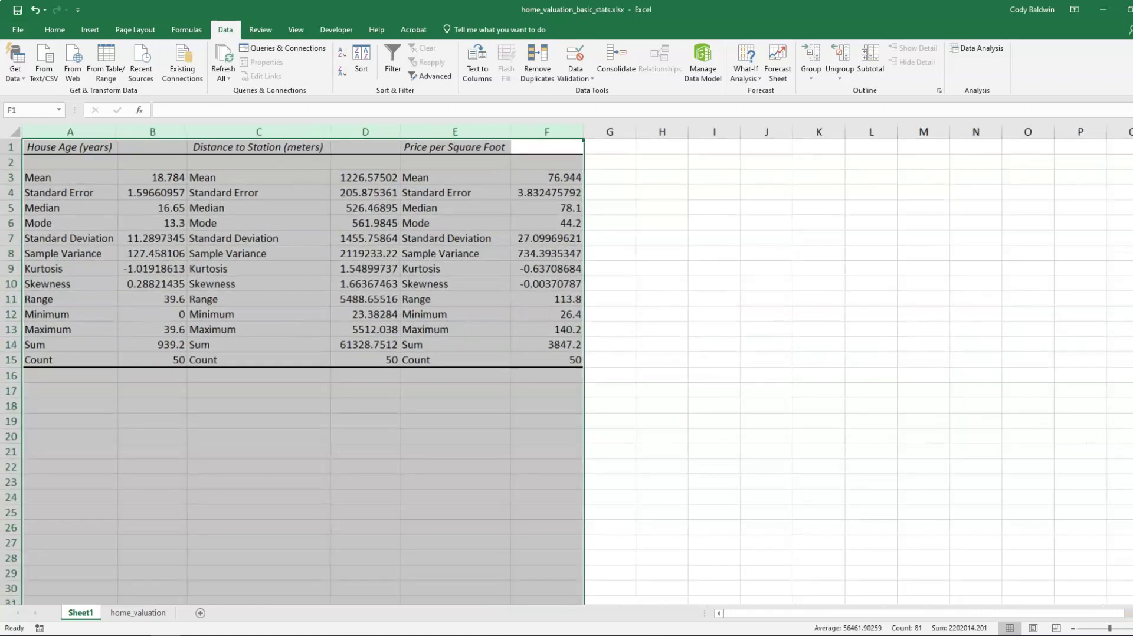
click(1128, 626)
click(1128, 627)
click(1128, 627)
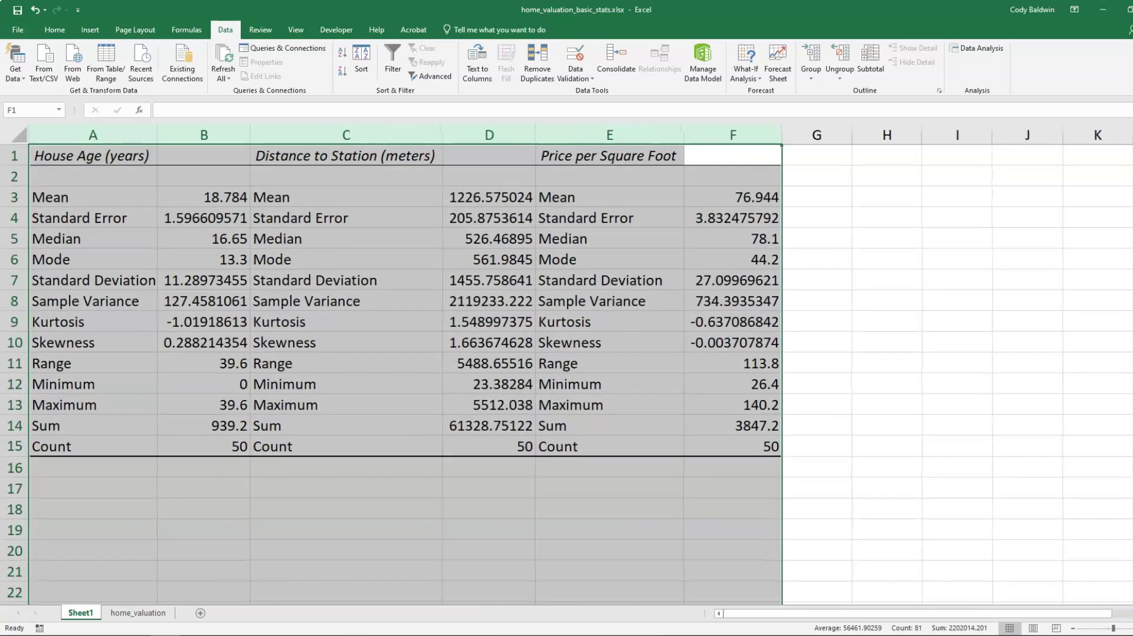
click(280, 282)
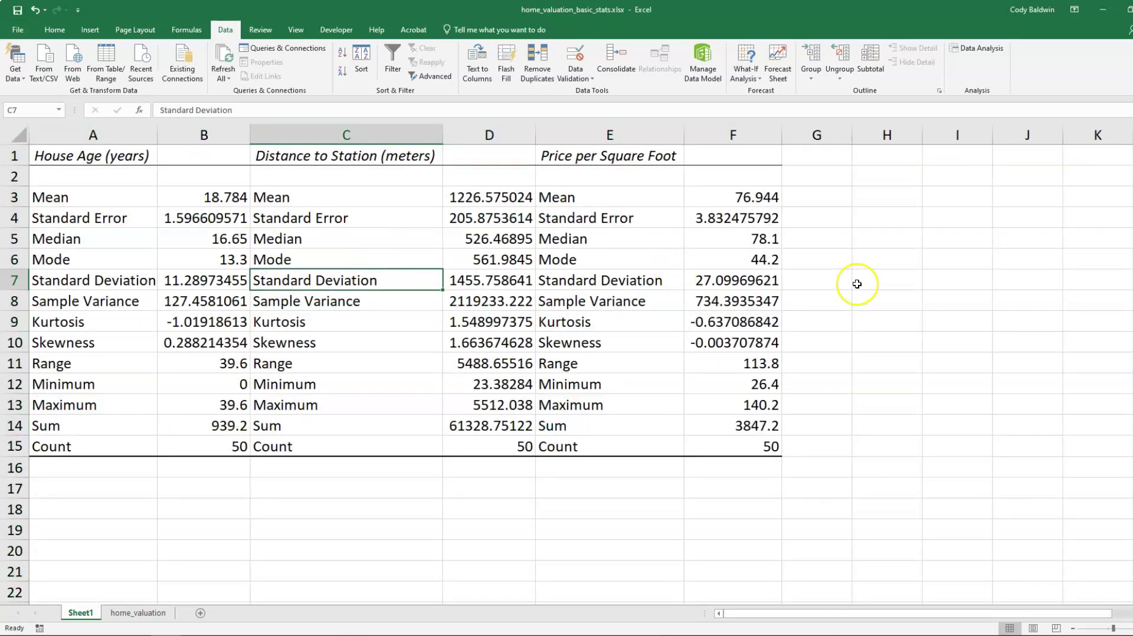